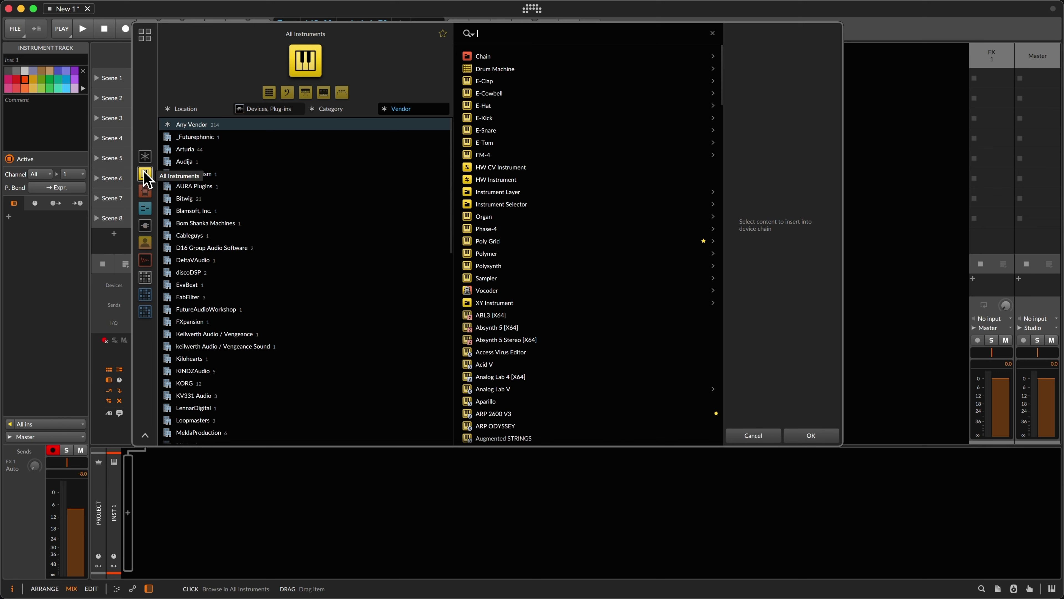
Look over the browser settings options and clear the Devices and Plug-ins file kind filter in the All Instruments browser
right_click(207, 46)
mouse_move(255, 114)
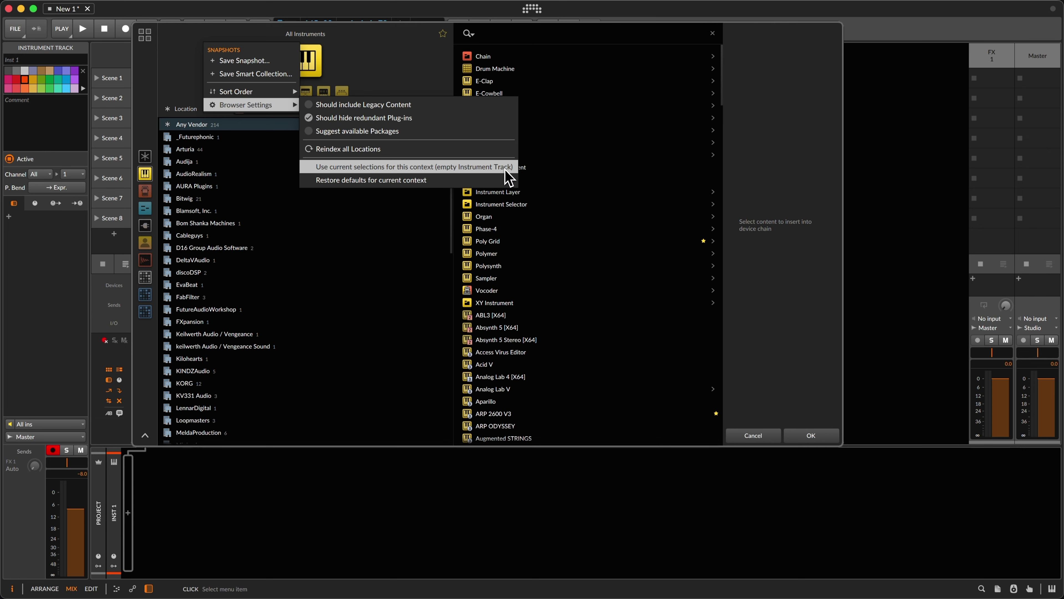
left_click(301, 115)
left_click(299, 110)
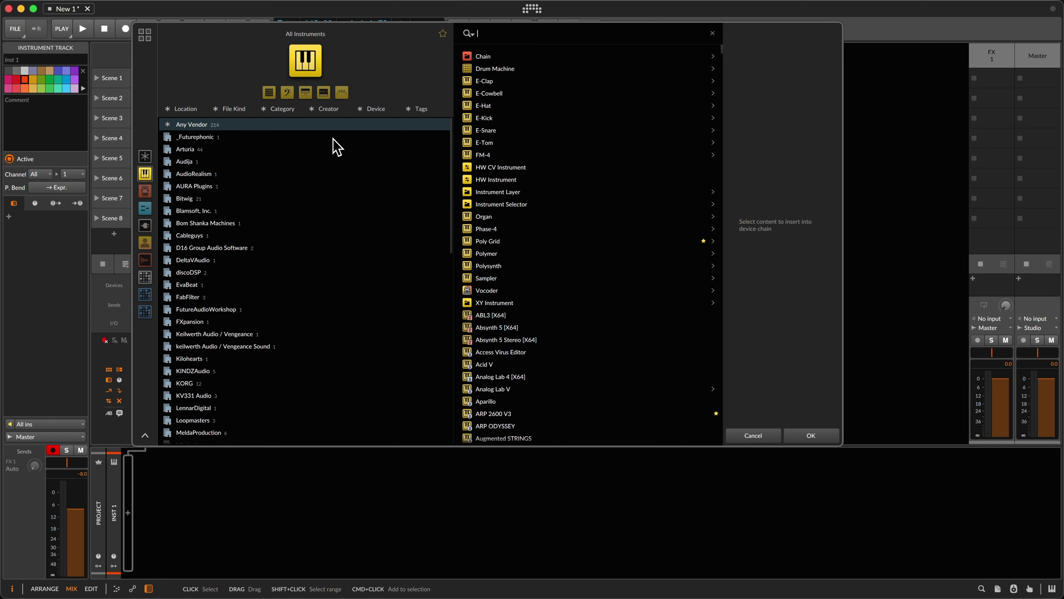
Filter the All Instruments list by file kind to both Devices and Plug-ins, and look through the list
left_click(235, 109)
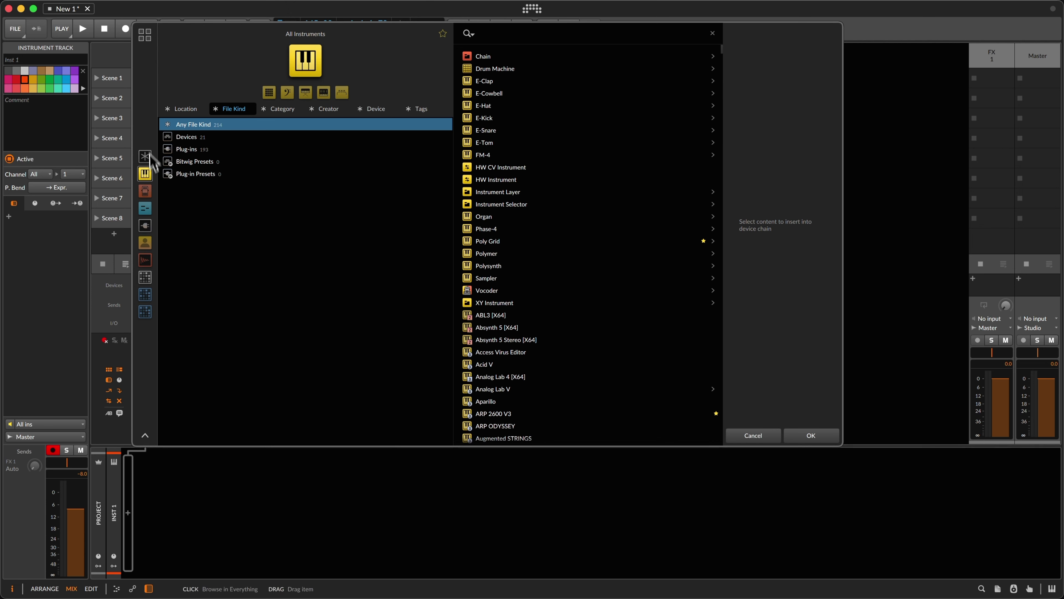
left_click(208, 134)
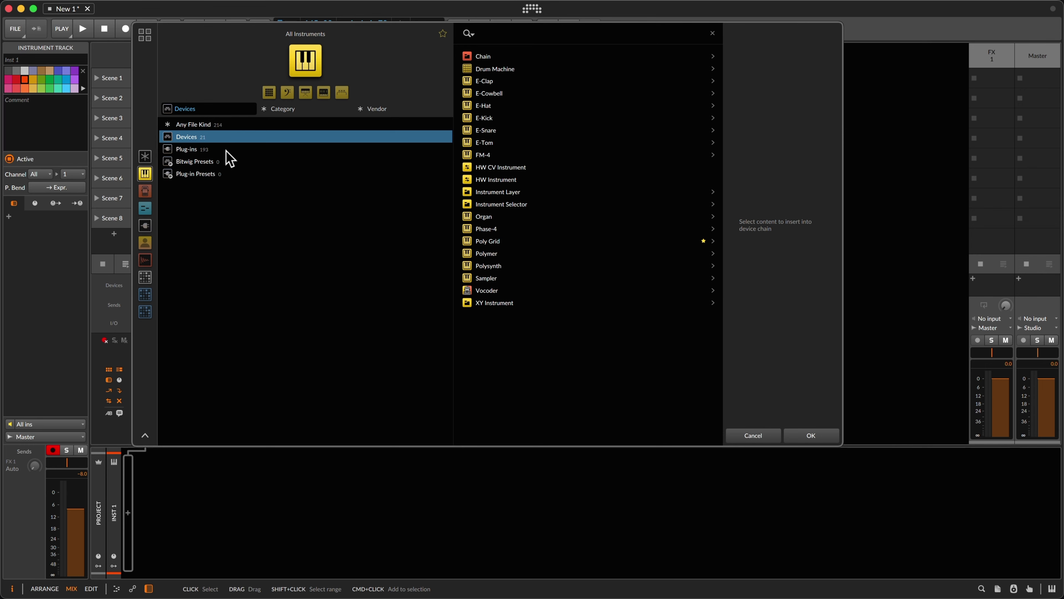
left_click(227, 151)
left_click(232, 139)
left_click(234, 149, "shift")
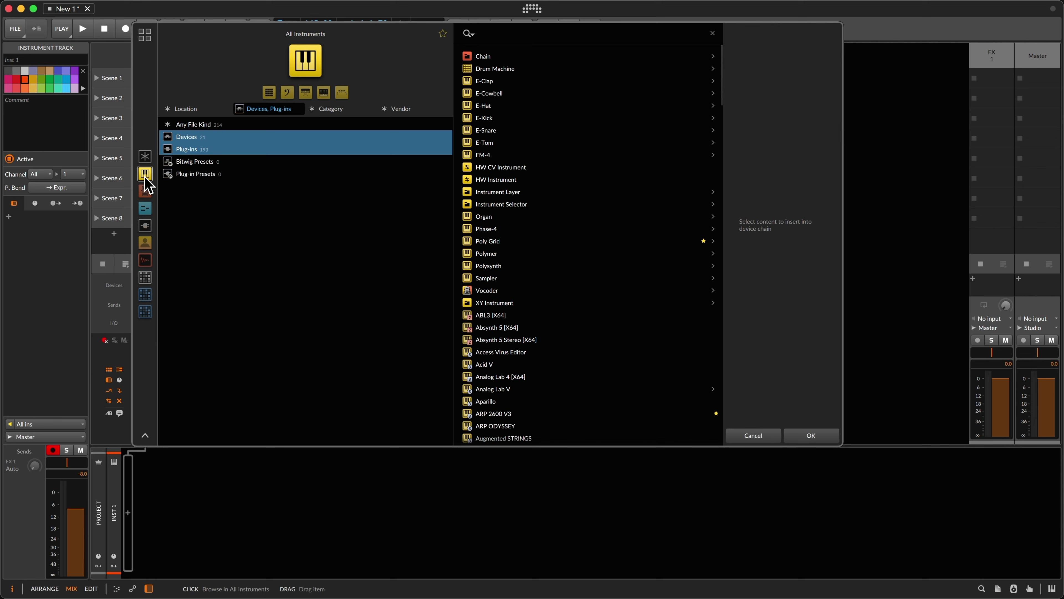
scroll(678, 209, "down", 15)
scroll(677, 210, "up", 15)
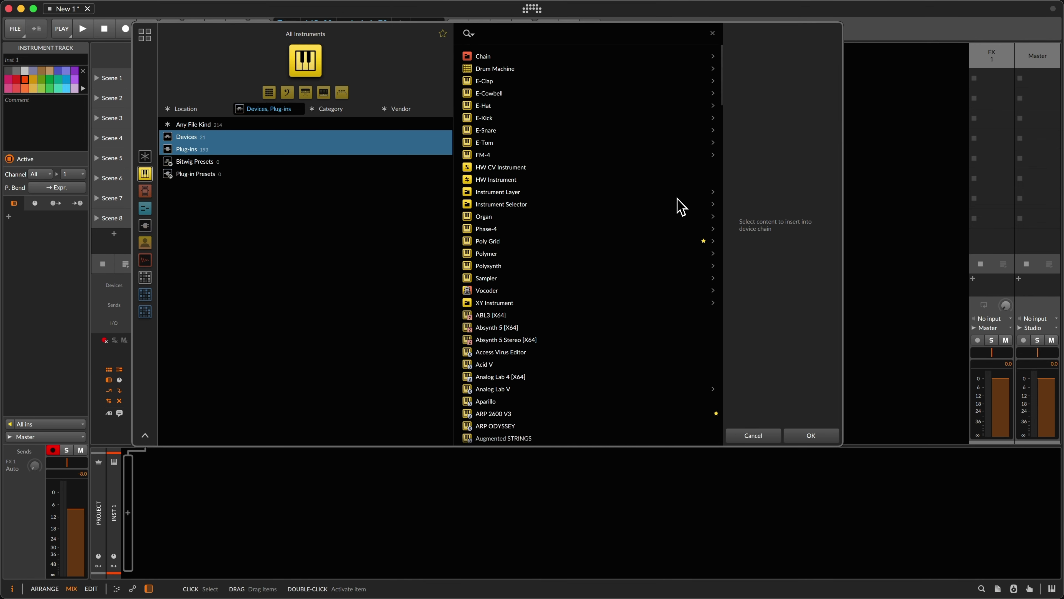
Clear the file kind filter and look through the unfiltered instrument list including presets
left_click(278, 109)
left_click(299, 108)
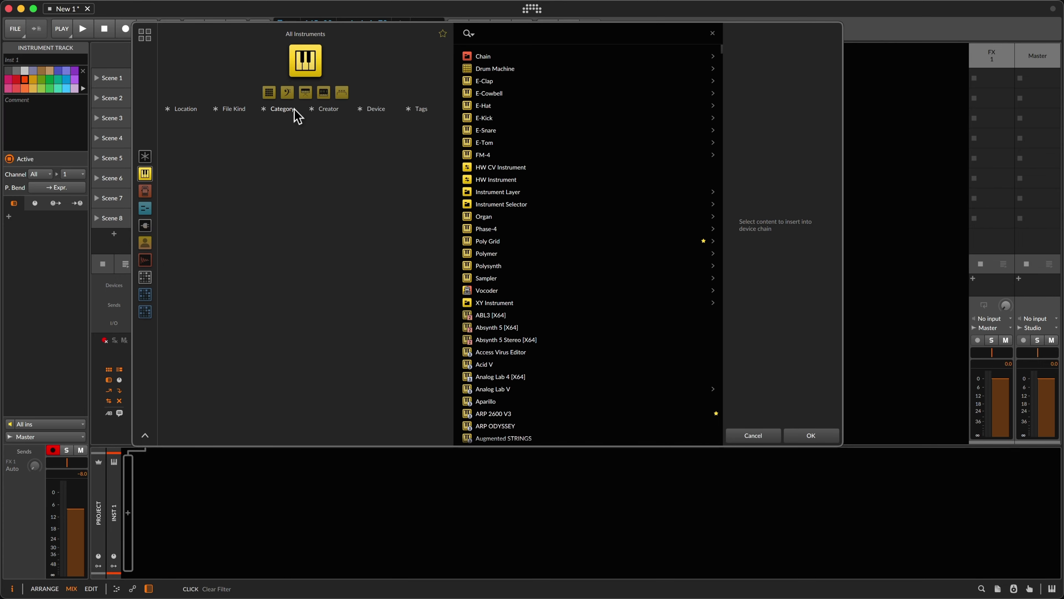
scroll(642, 209, "down", 10)
scroll(646, 224, "down", 20)
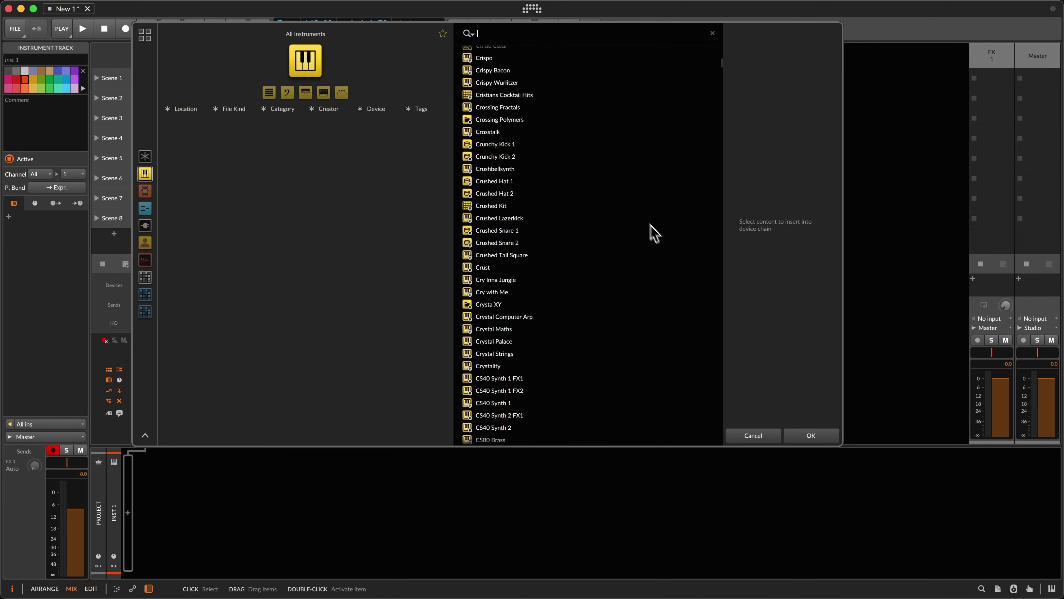
scroll(674, 241, "up", 15)
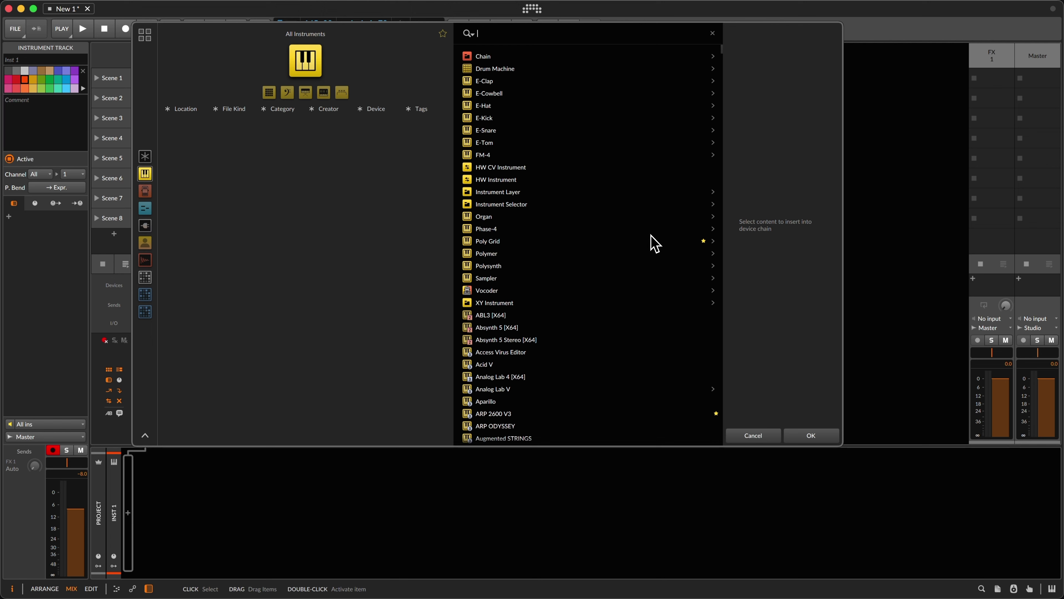
Reapply the file kind filter with both Devices and Plug-ins and check the filtered instrument list
left_click(232, 110)
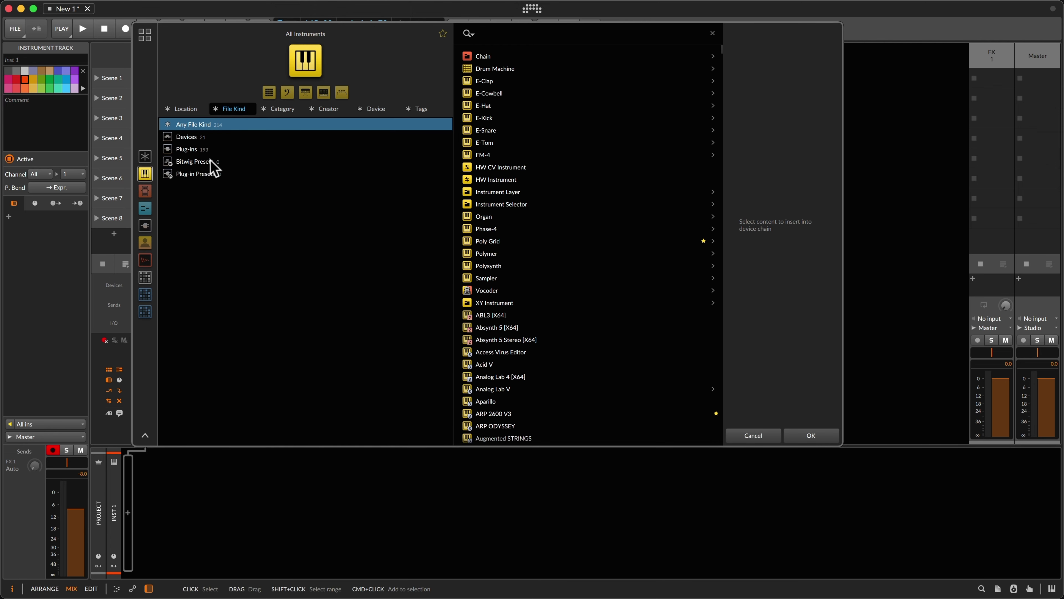
left_click(195, 138)
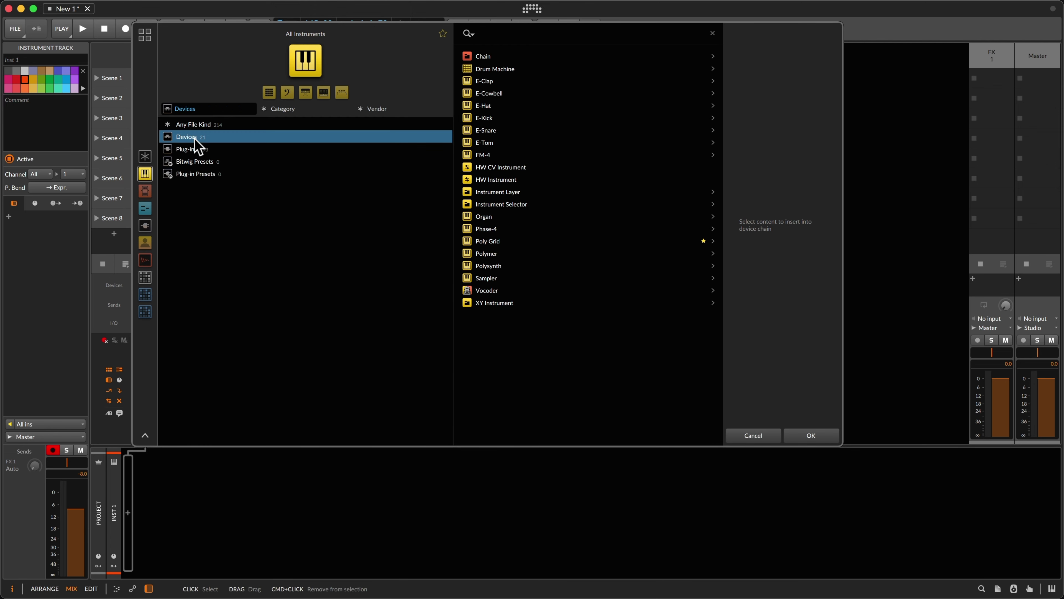
left_click(204, 148, "super")
scroll(591, 258, "down", 20)
scroll(595, 262, "up", 20)
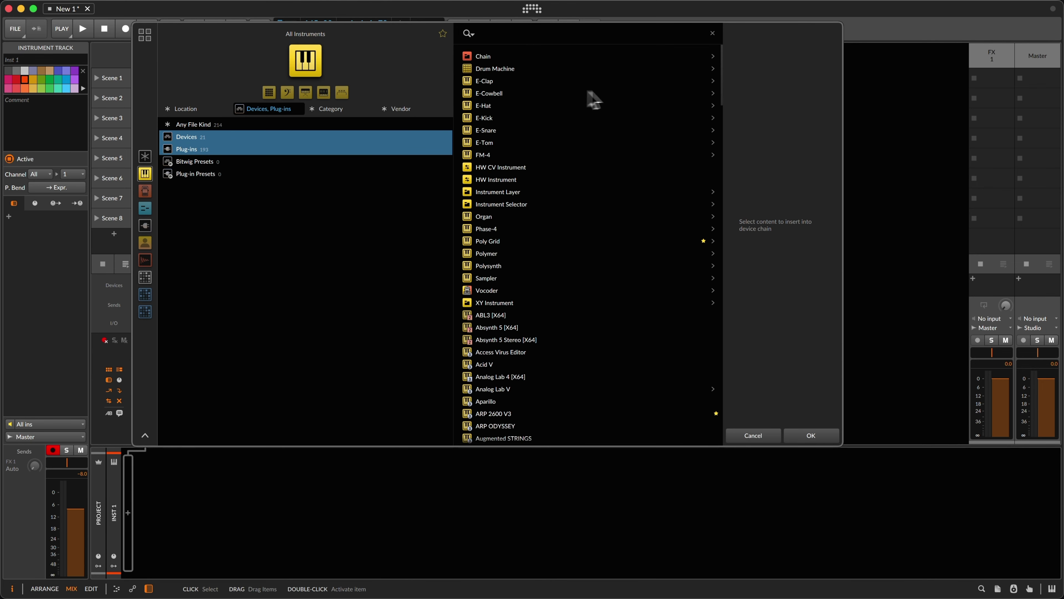
View the browser setting for using current selections on an empty Instrument Track, and close the browser without inserting anything
right_click(222, 72)
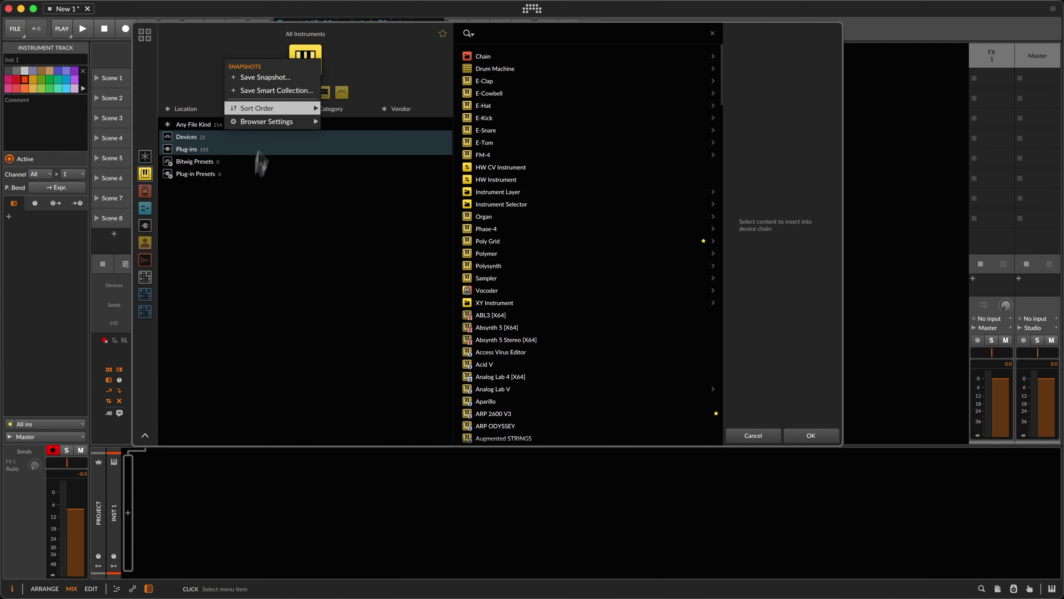
mouse_move(277, 122)
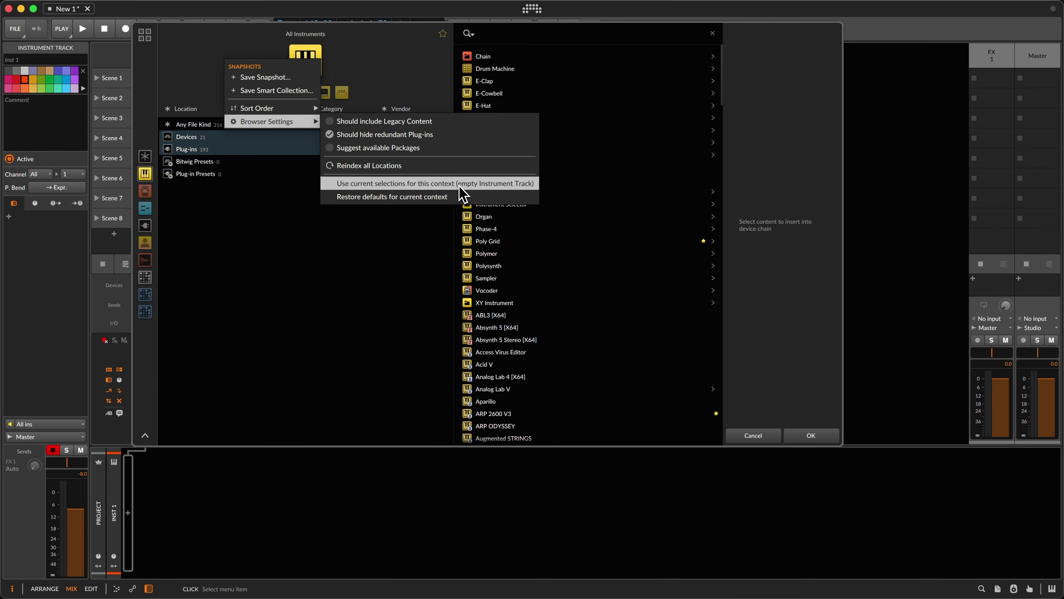
left_click(419, 58)
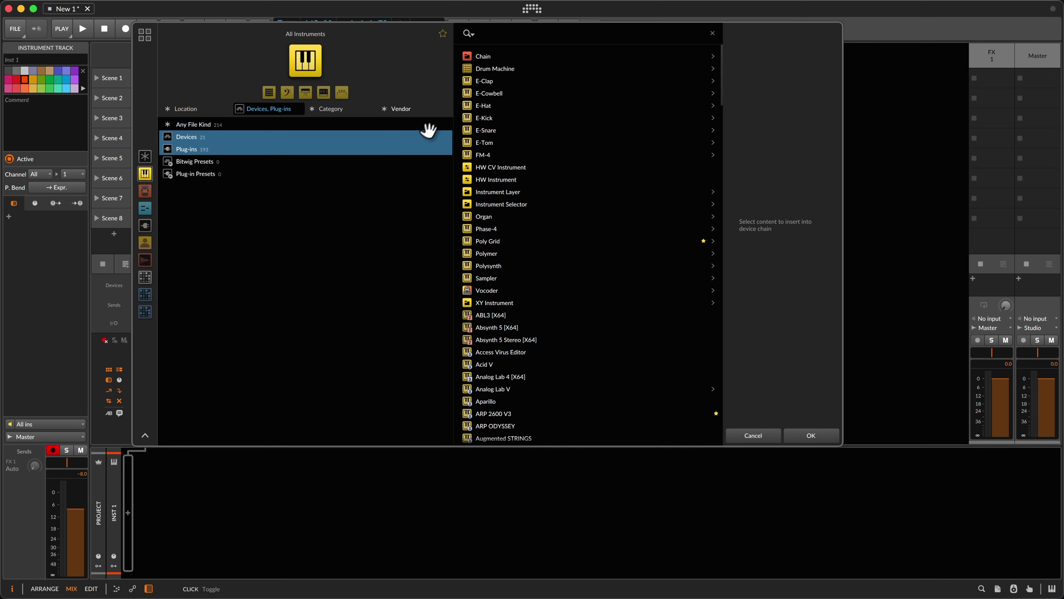
left_click(754, 436)
Search the instrument browser for "gri", insert Poly Grid on the empty instrument track, and delete the device again
double_click(435, 526)
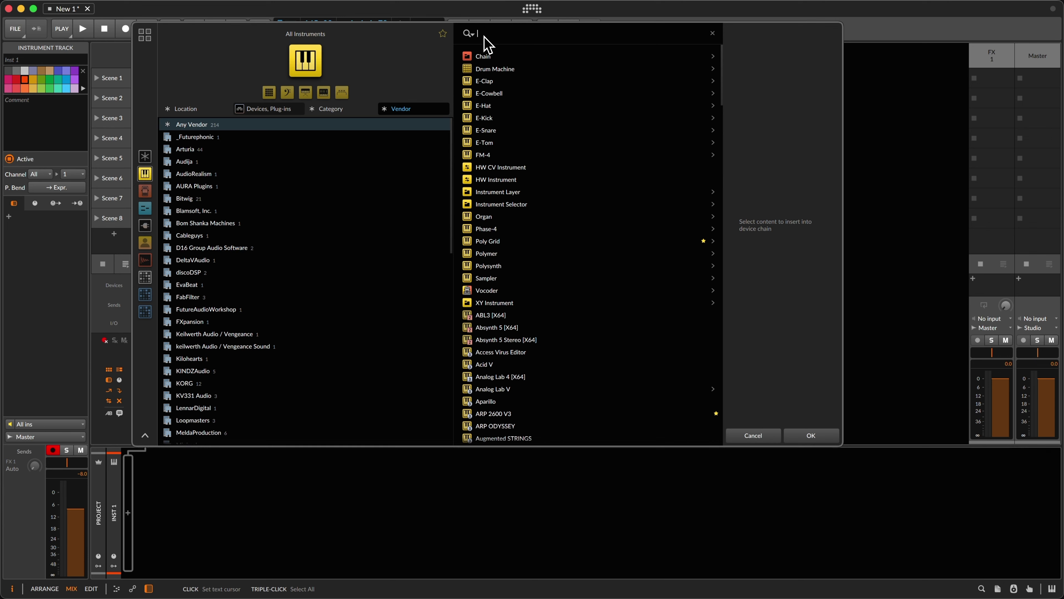
type("gri")
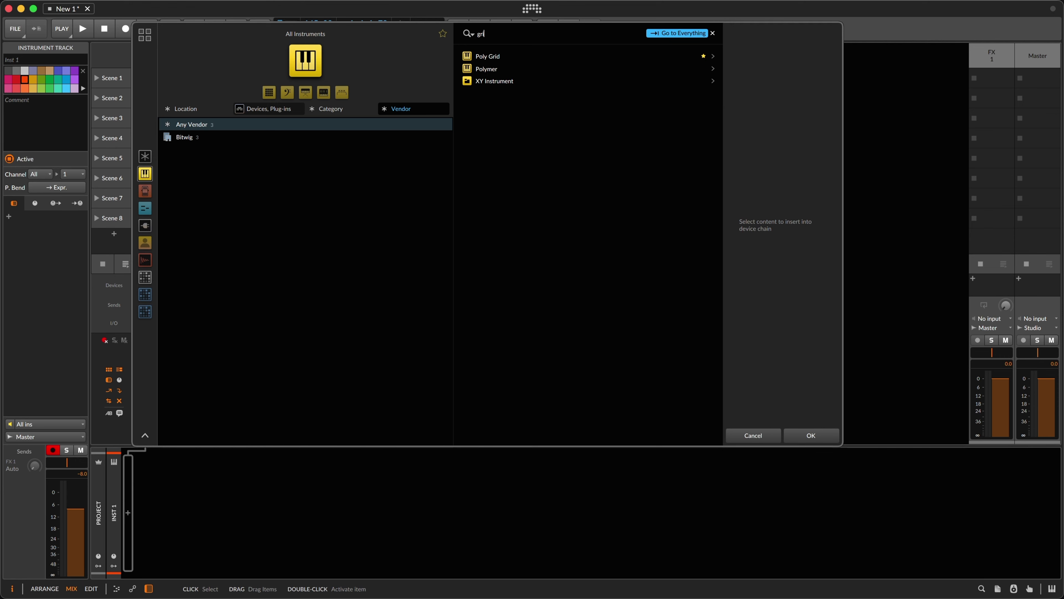
left_click(502, 58)
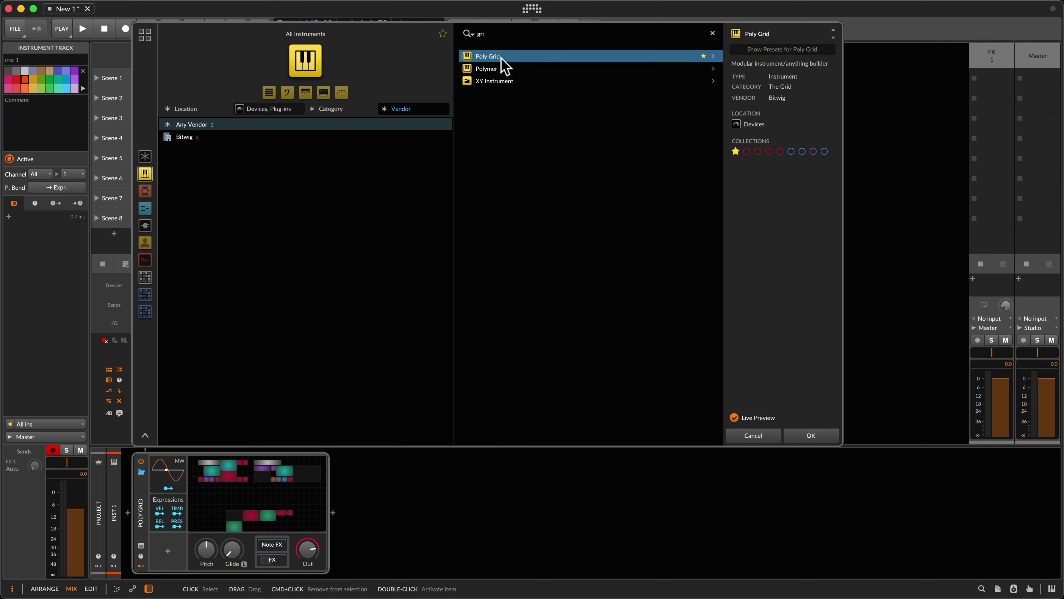
left_click(533, 42)
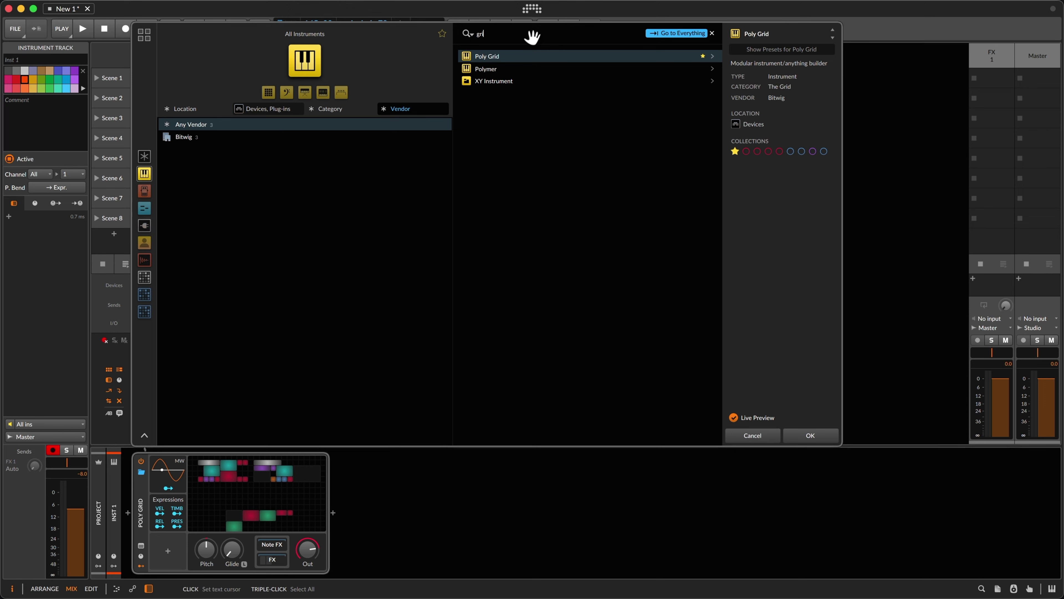
key("Down")
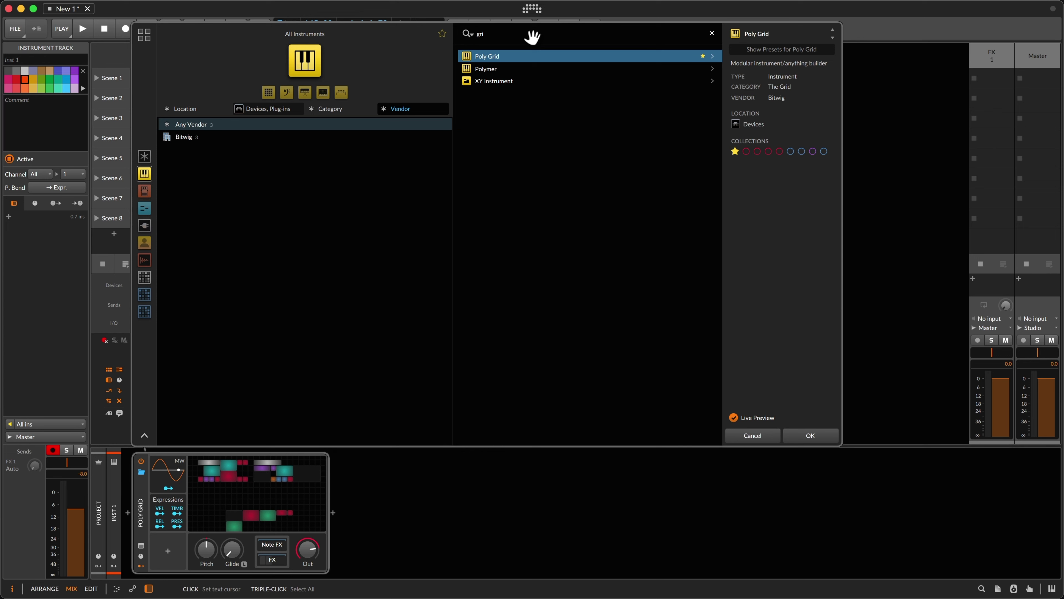
key("Return")
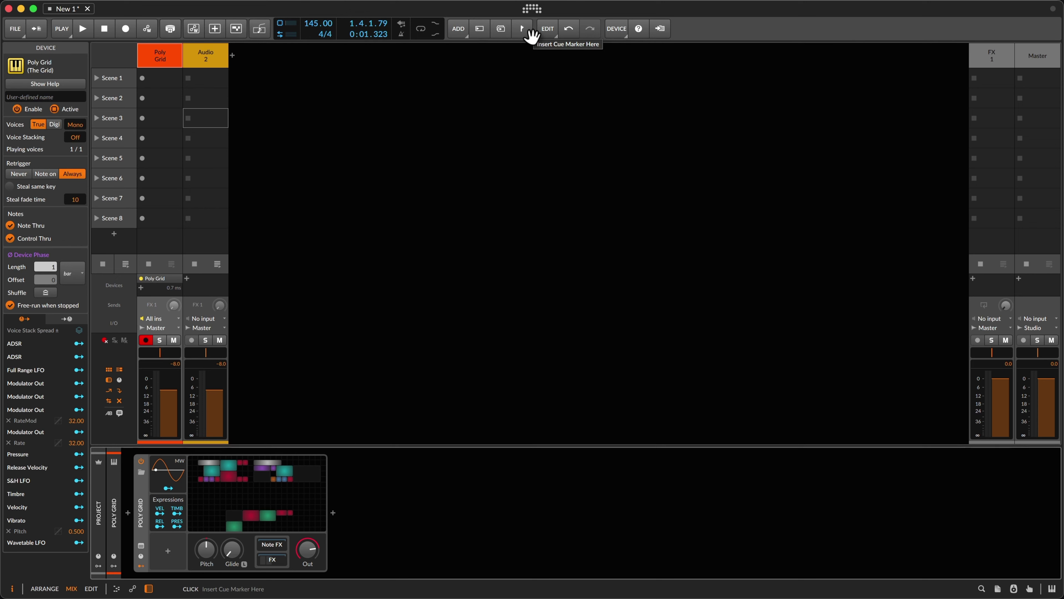
key("BackSpace")
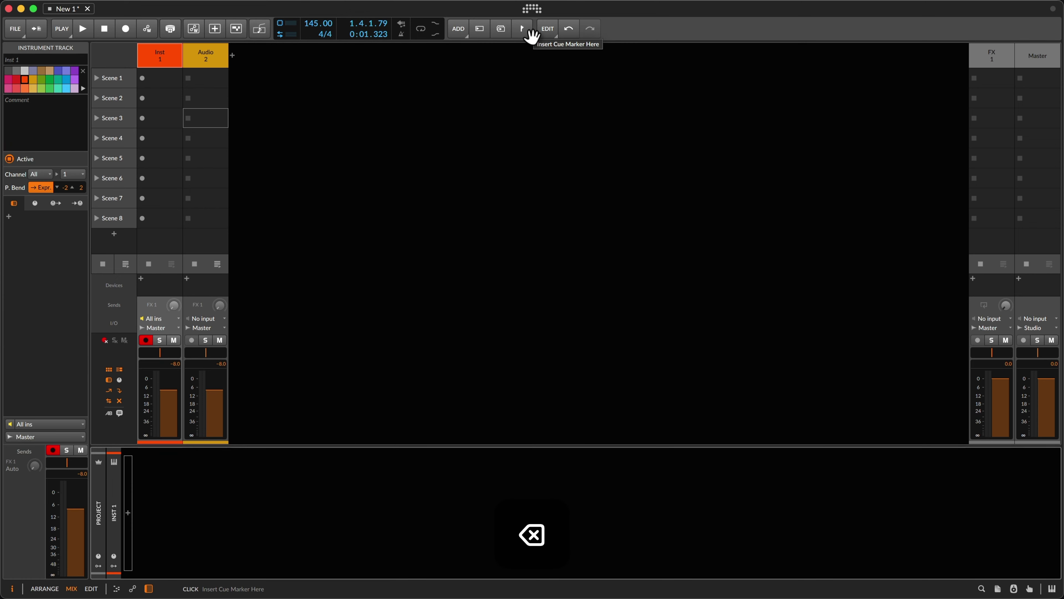
Insert Poly Grid on the instrument track by searching for "poly", and remove it again
key("b")
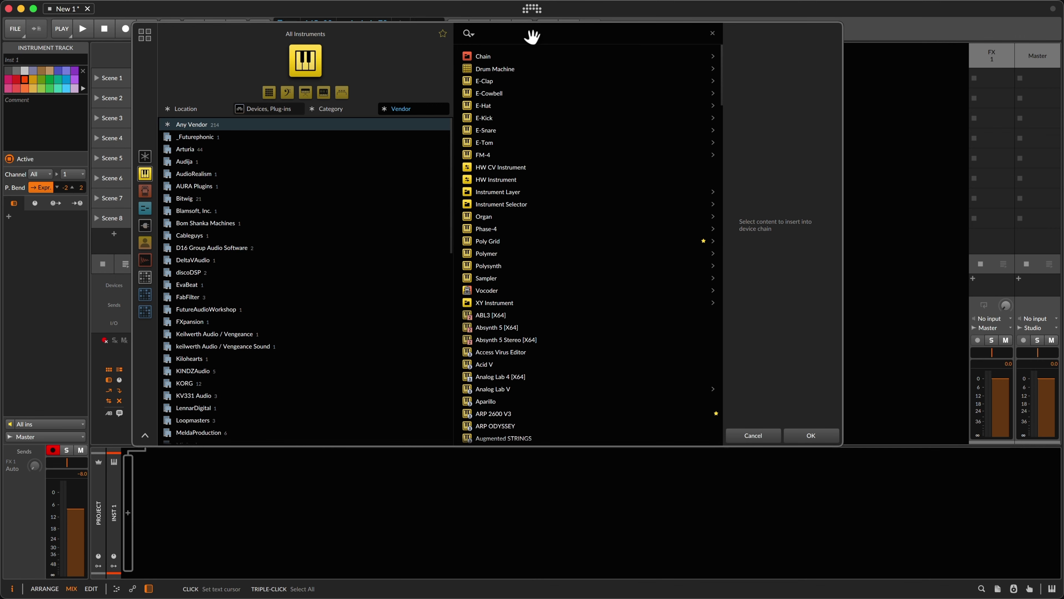
type("poly")
key("Return")
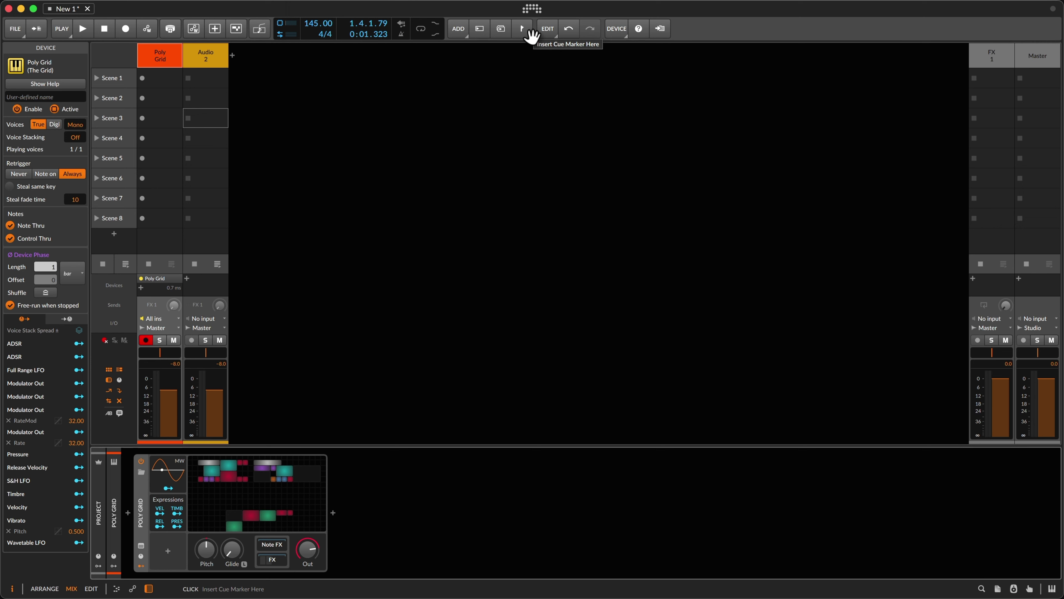
key("BackSpace")
Insert Serum on the instrument track by searching for "ser", and delete it from the device chain
key("BackSpace")
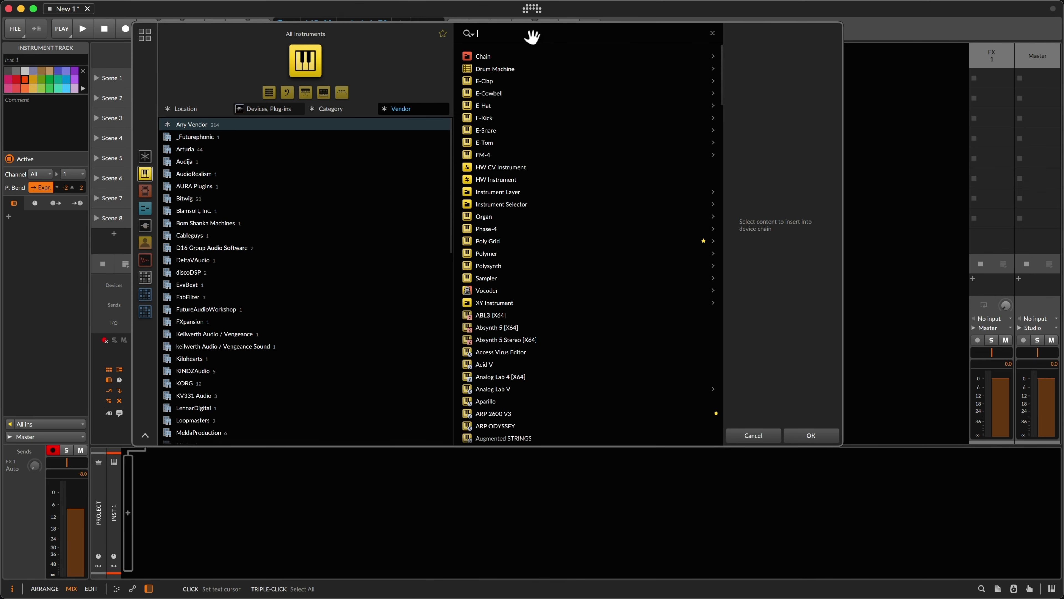
type("ser")
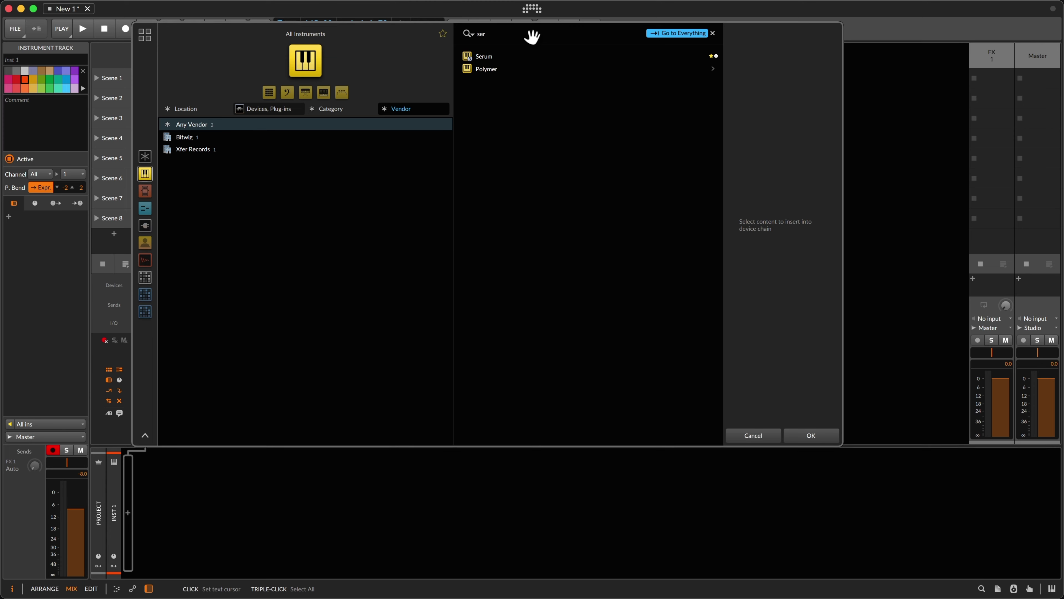
key("Return")
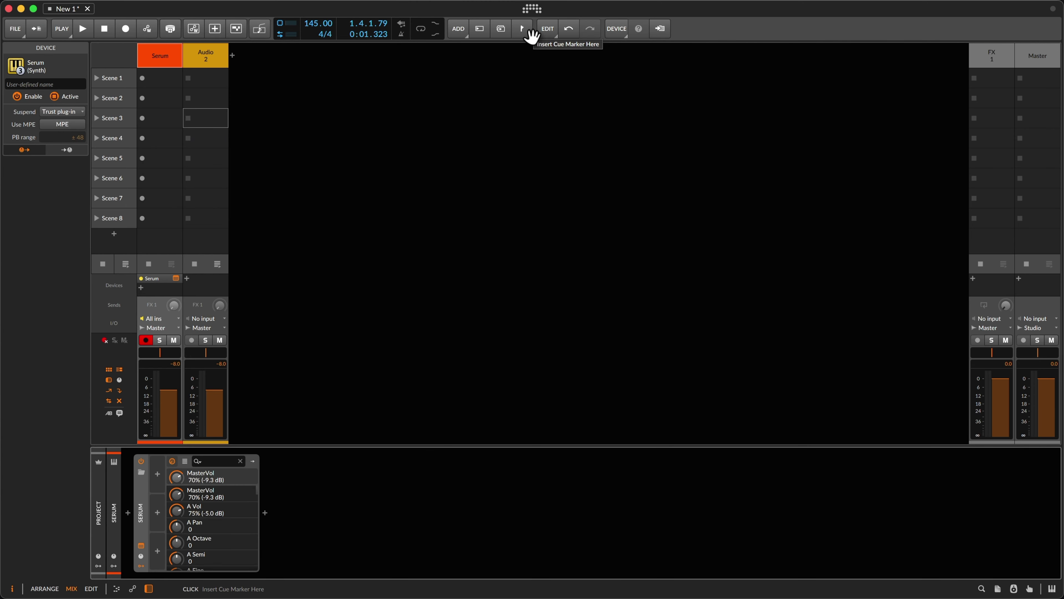
key("BackSpace")
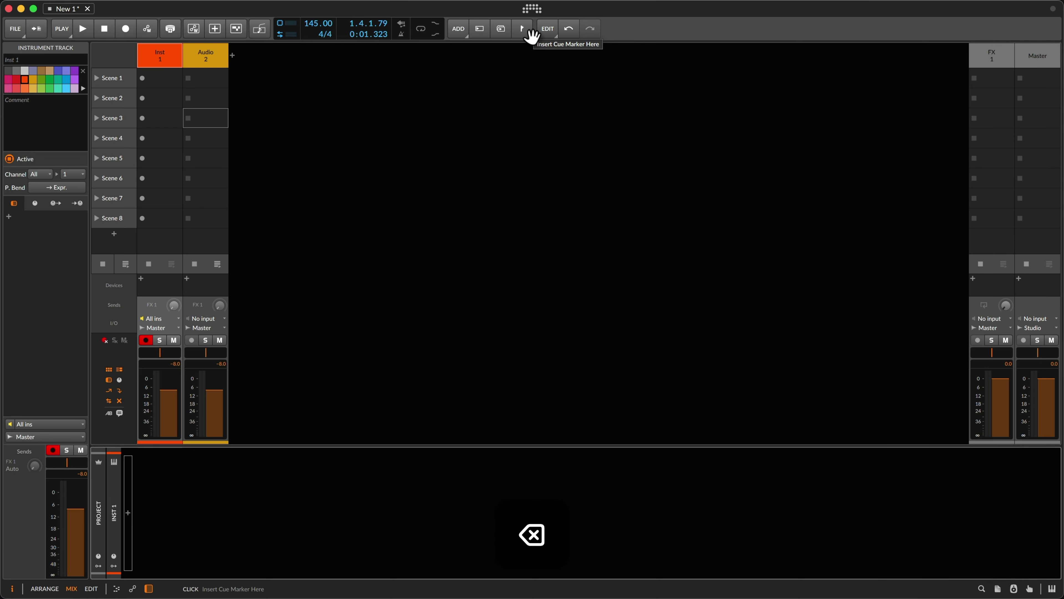
Insert Vital on the instrument track by searching for "vit", and delete it from the device chain
key("Return")
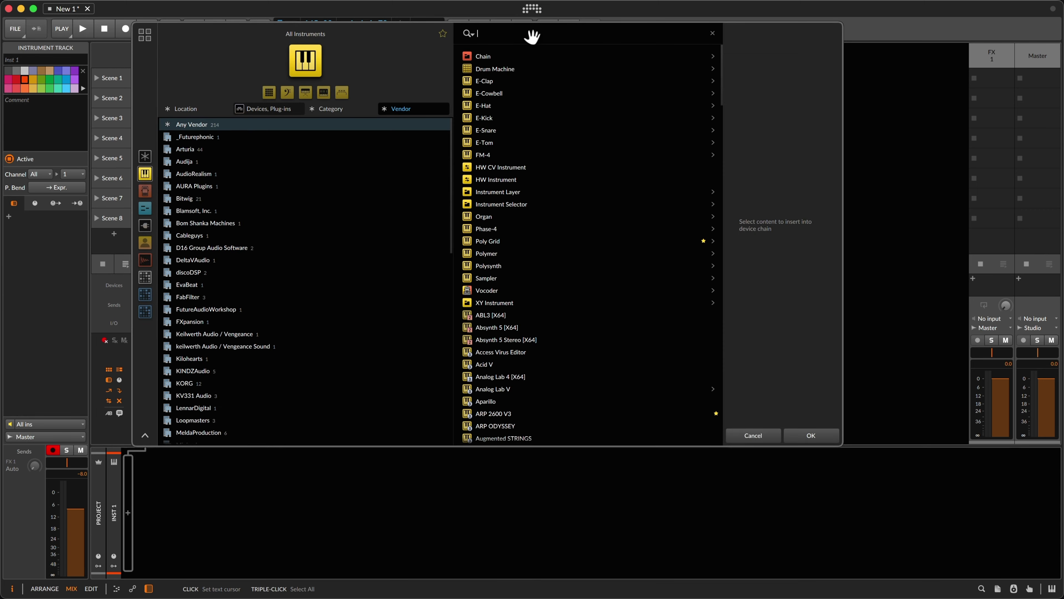
type("vit")
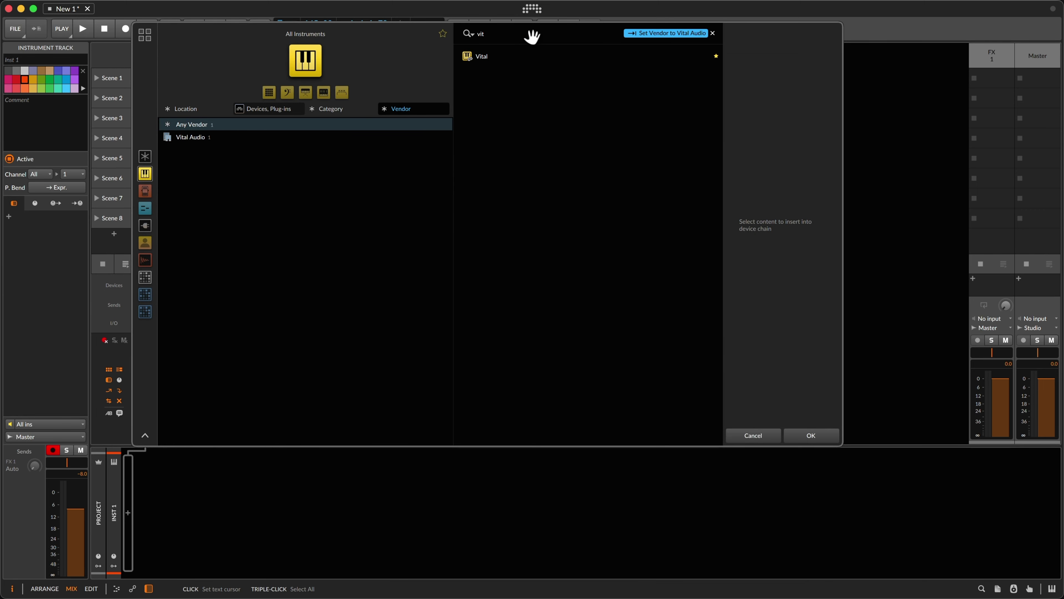
key("Return")
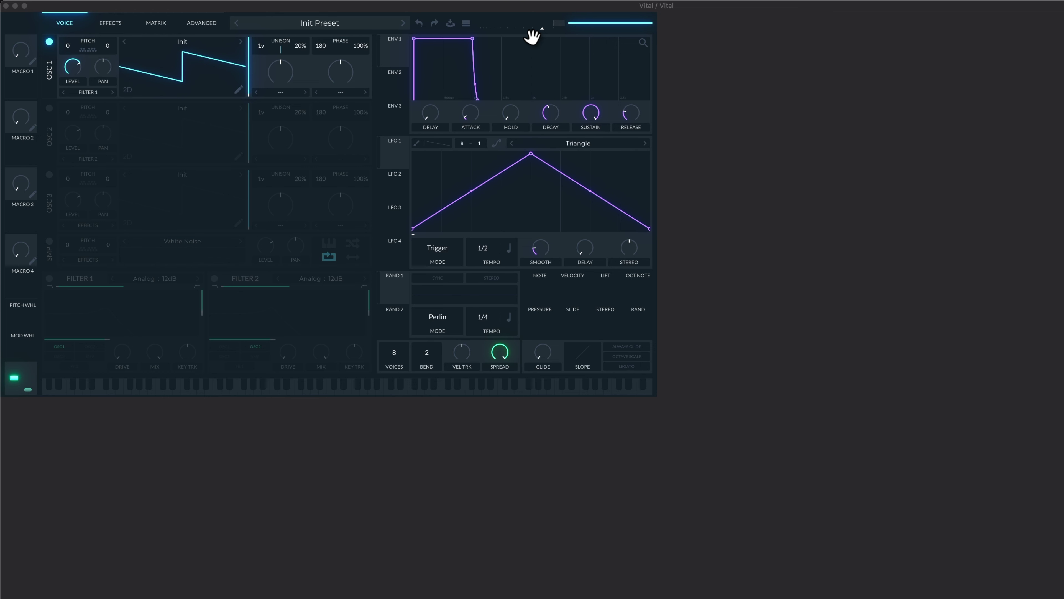
key("BackSpace")
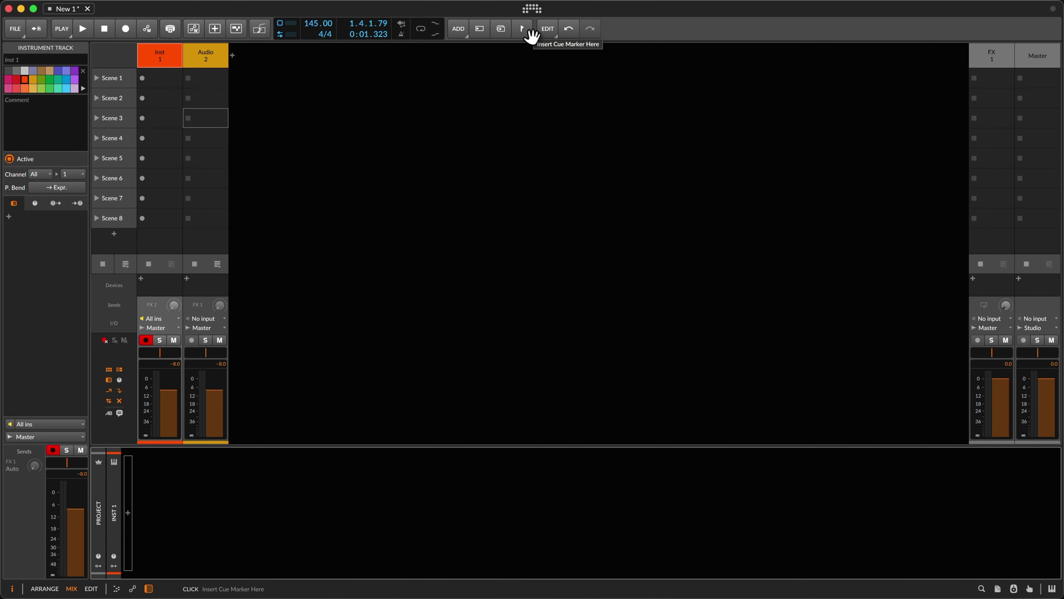
Insert Poly Grid on the empty instrument track, replacing an initial browser search for "omn" with "poly"
key("b")
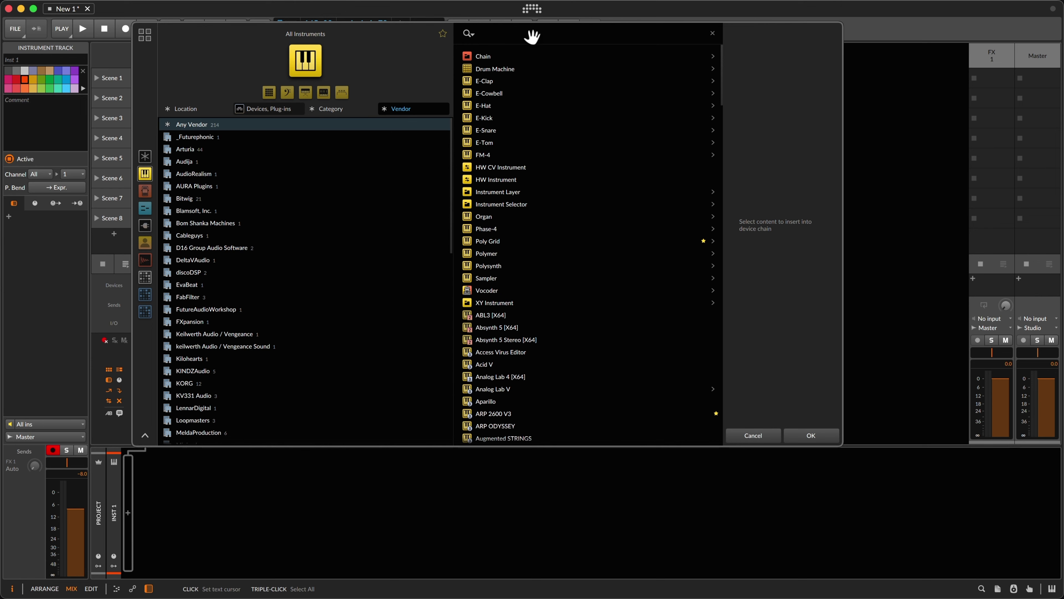
type("omn")
key("BackSpace")
key("BackSpace")
key("BackSpace")
type("poly")
key("Down")
key("Return")
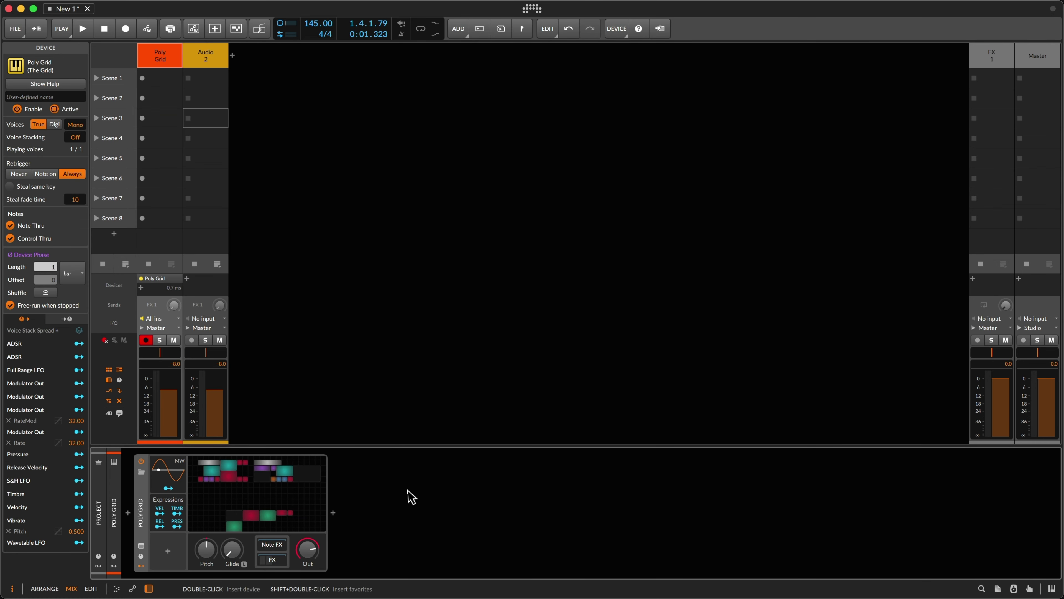
Open the device browser after Poly Grid and view the browser setting that uses current selections for inserting Audio FX
double_click(374, 507)
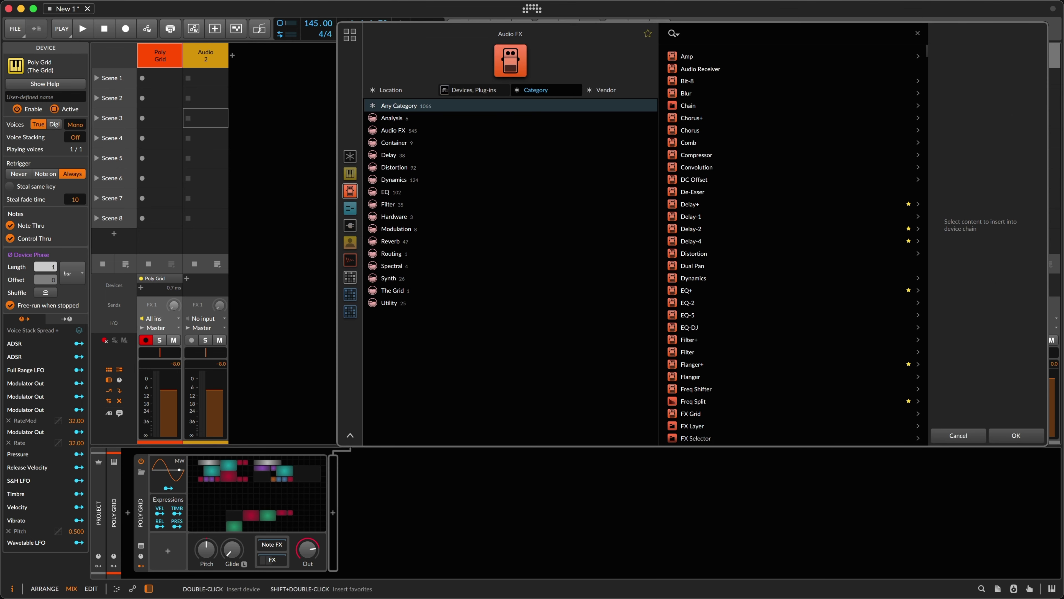
right_click(387, 63)
mouse_move(444, 120)
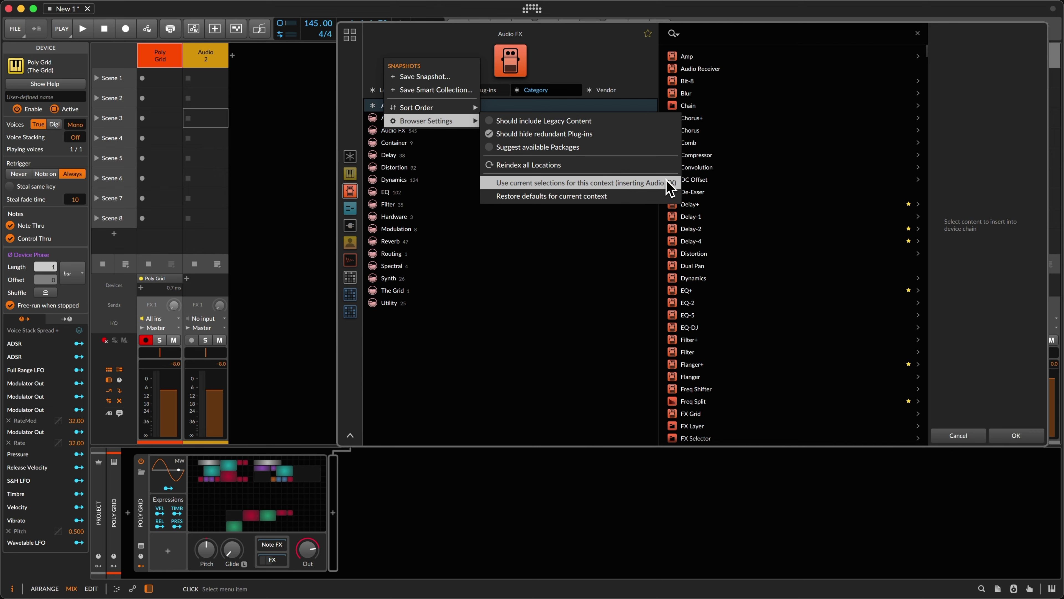
left_click(579, 42)
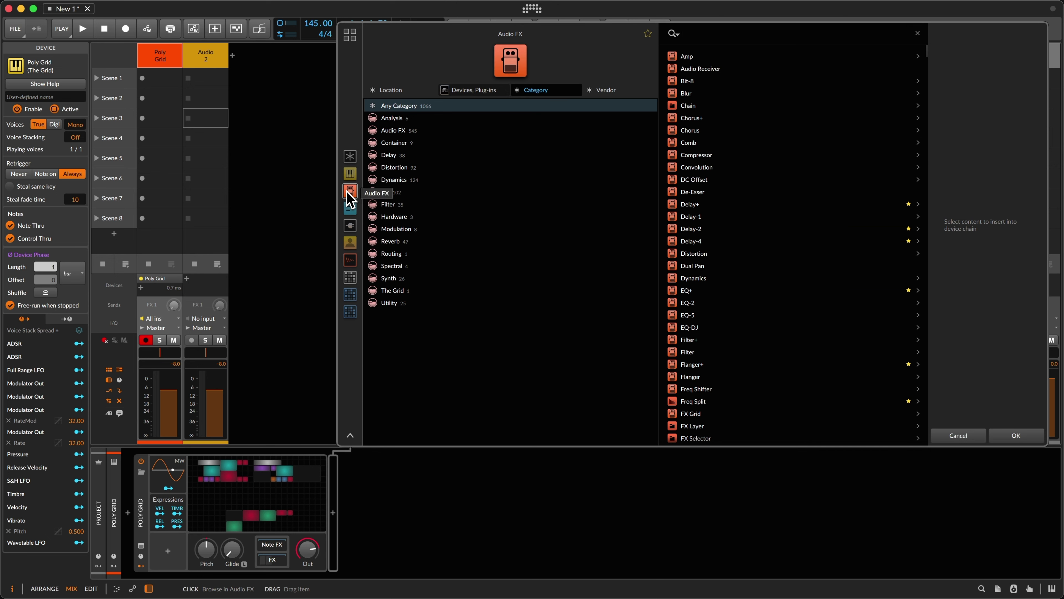
Clear the file kind filter, restrict it to Devices and Plug-ins again, and view the category and vendor lists
left_click(482, 91)
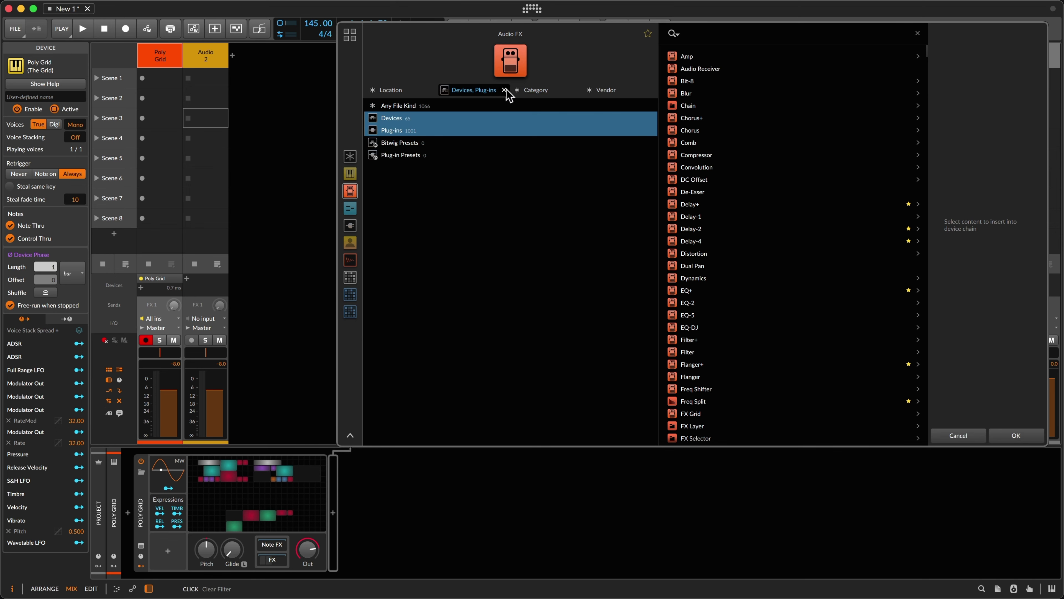
left_click(505, 90)
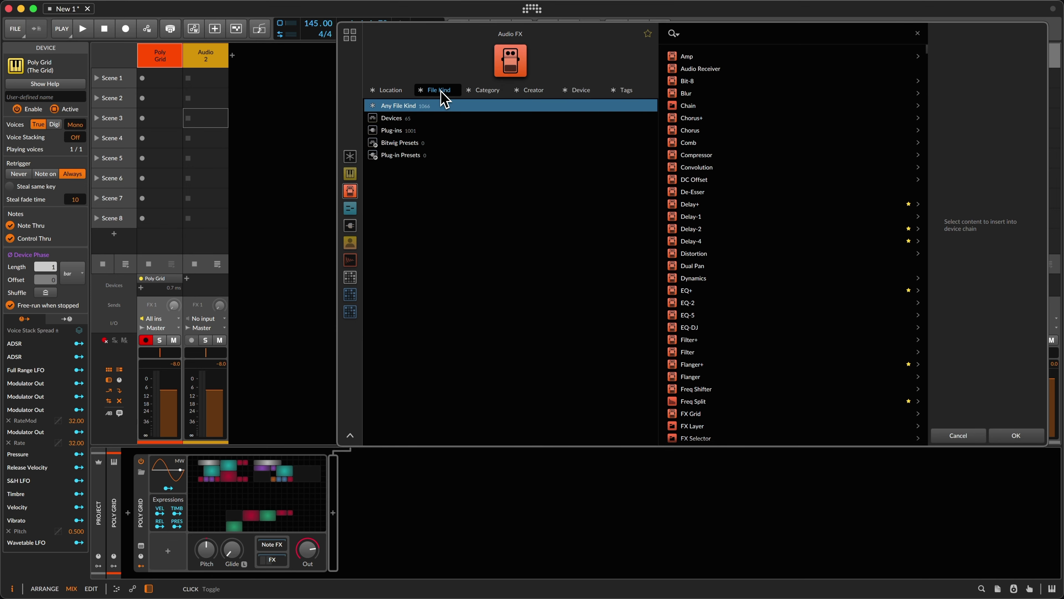
left_click(426, 120)
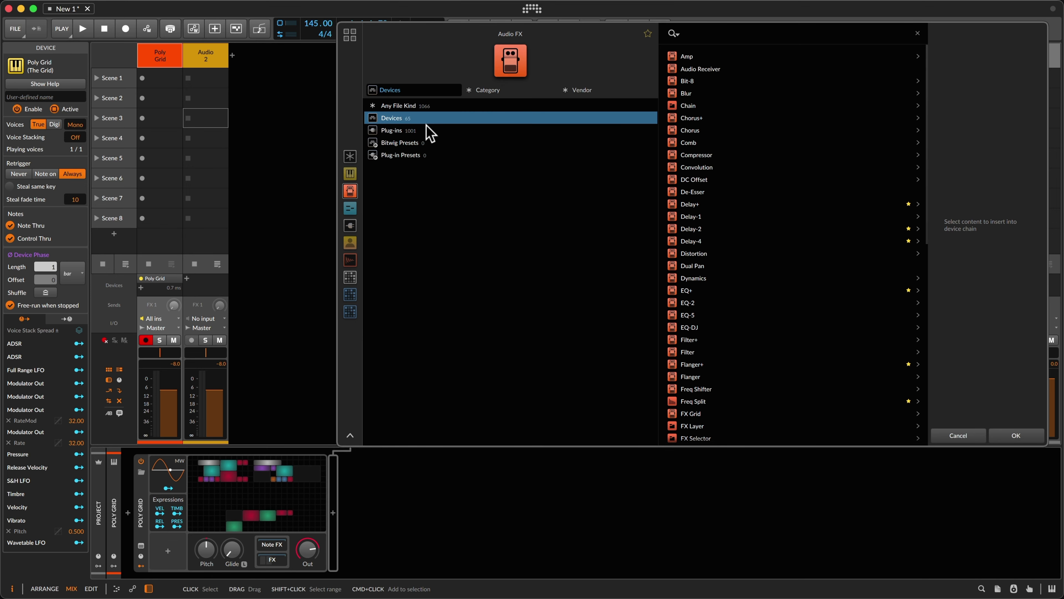
left_click(428, 130, "super")
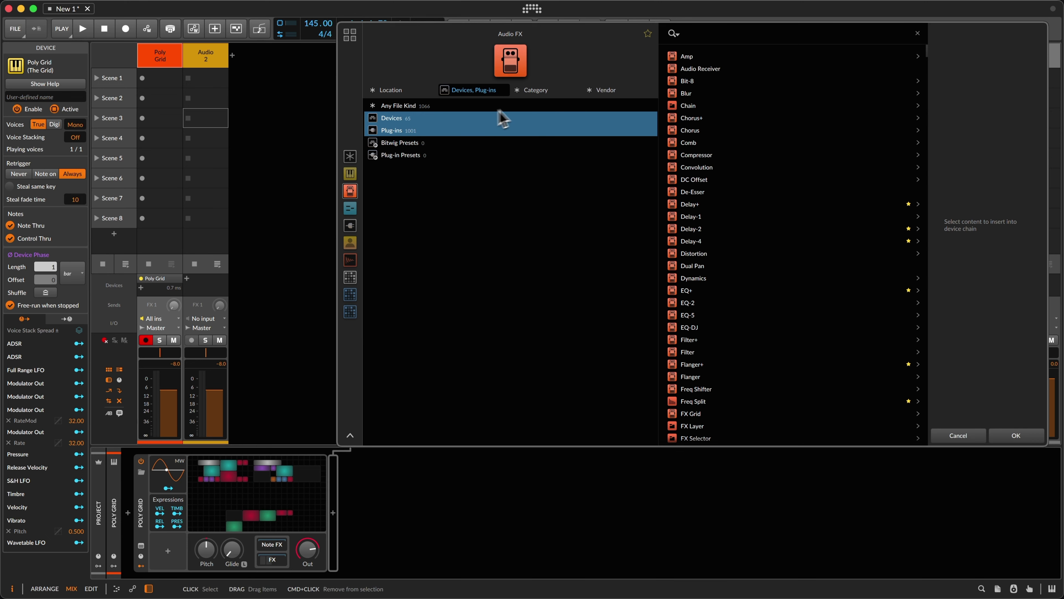
left_click(532, 90)
left_click(603, 91)
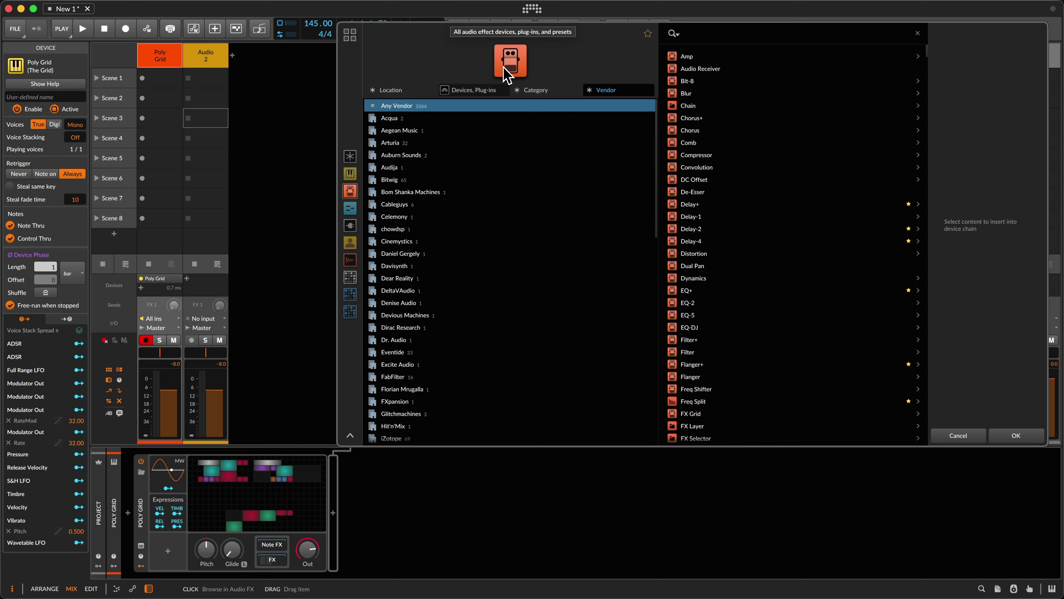
Reset the Audio FX filter to Any File Kind and reselect both Devices and Plug-ins
left_click(466, 90)
left_click(398, 106)
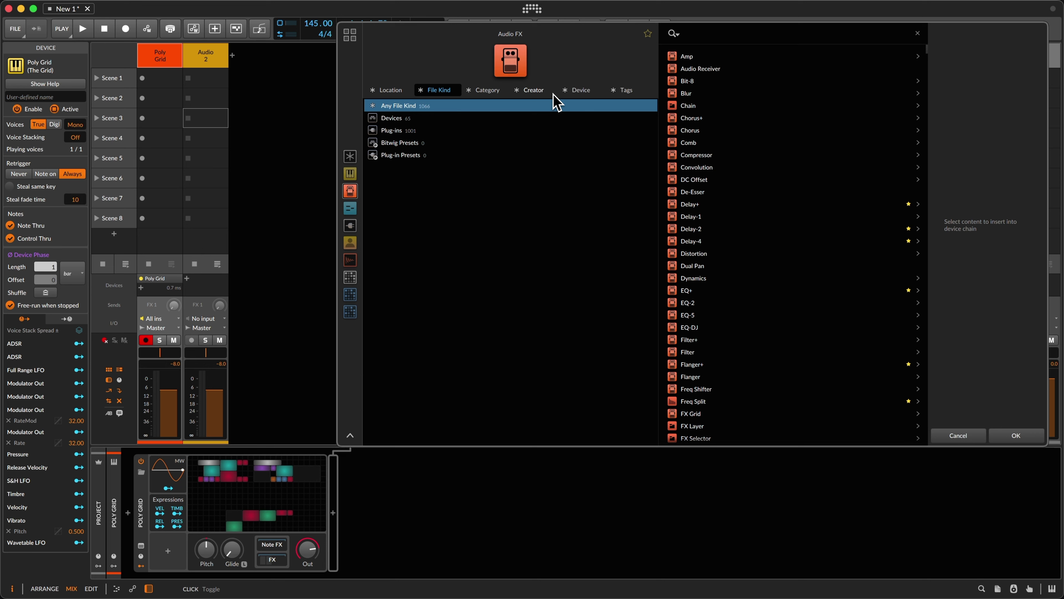
left_click(447, 121)
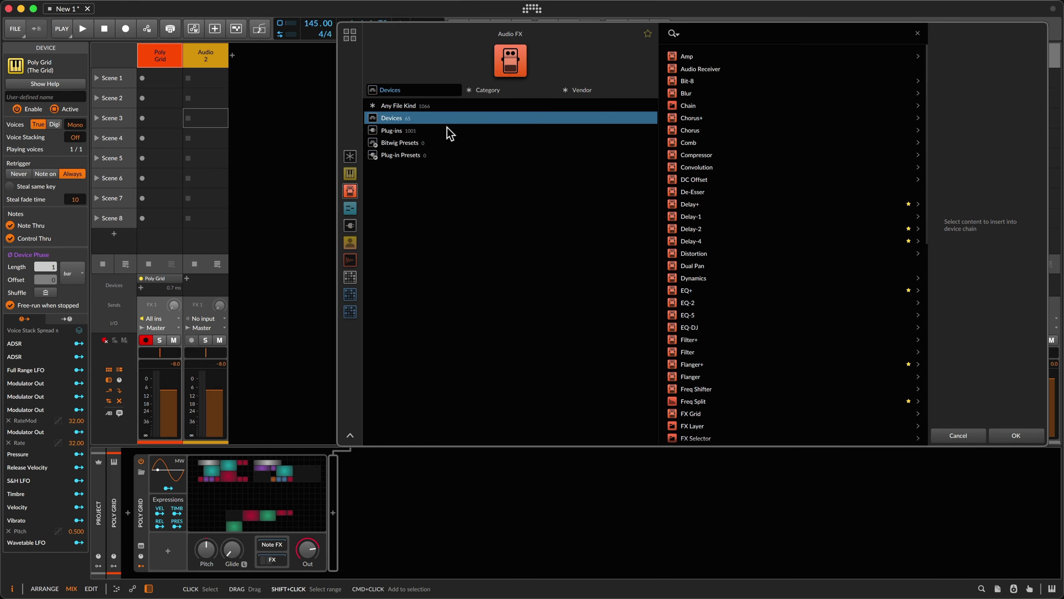
left_click(446, 129, "super")
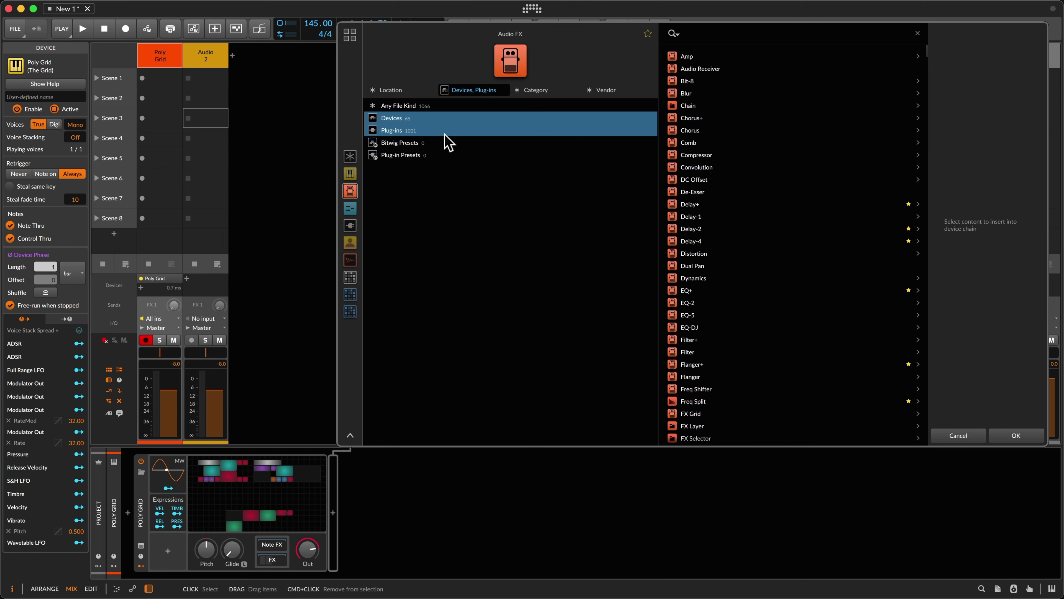
View the vendor and category filter lists for Audio FX, and close the browser without inserting anything
left_click(608, 91)
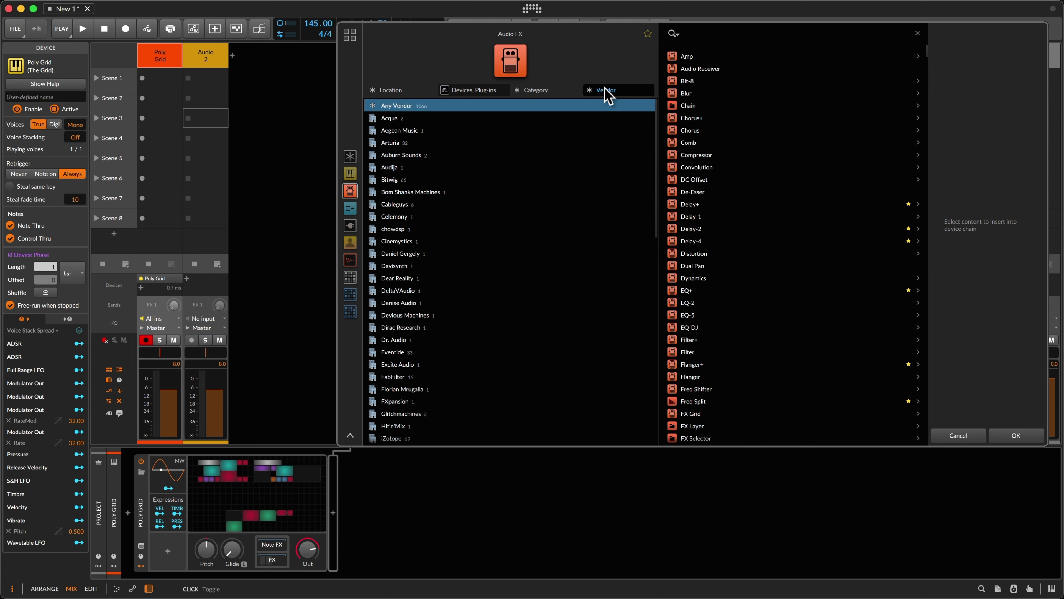
left_click(559, 98)
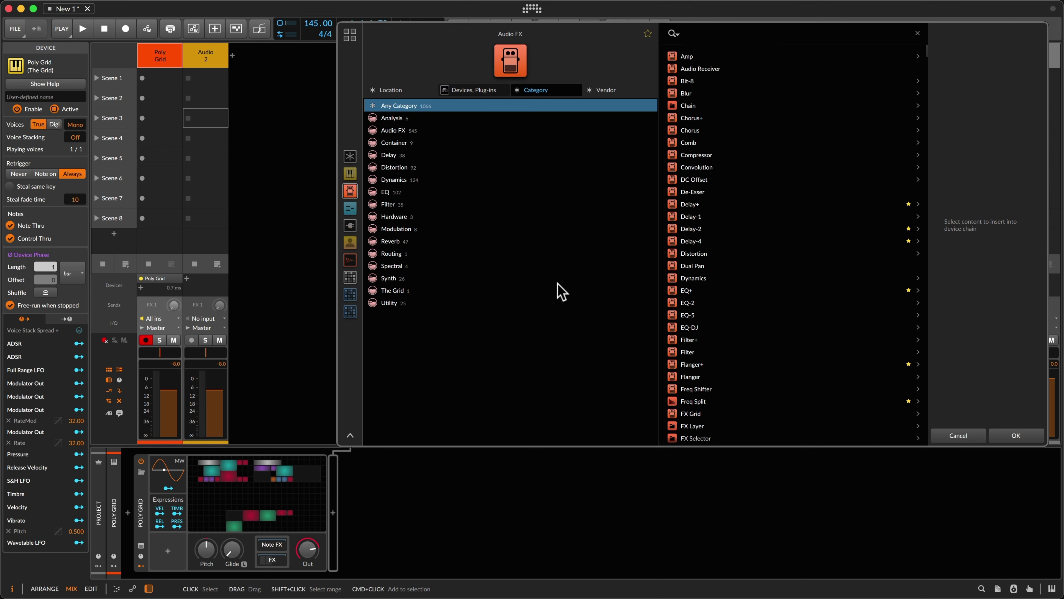
left_click(947, 435)
Insert Saturator after Poly Grid by filtering to the Distortion category and searching for "sat", and delete it again
double_click(428, 526)
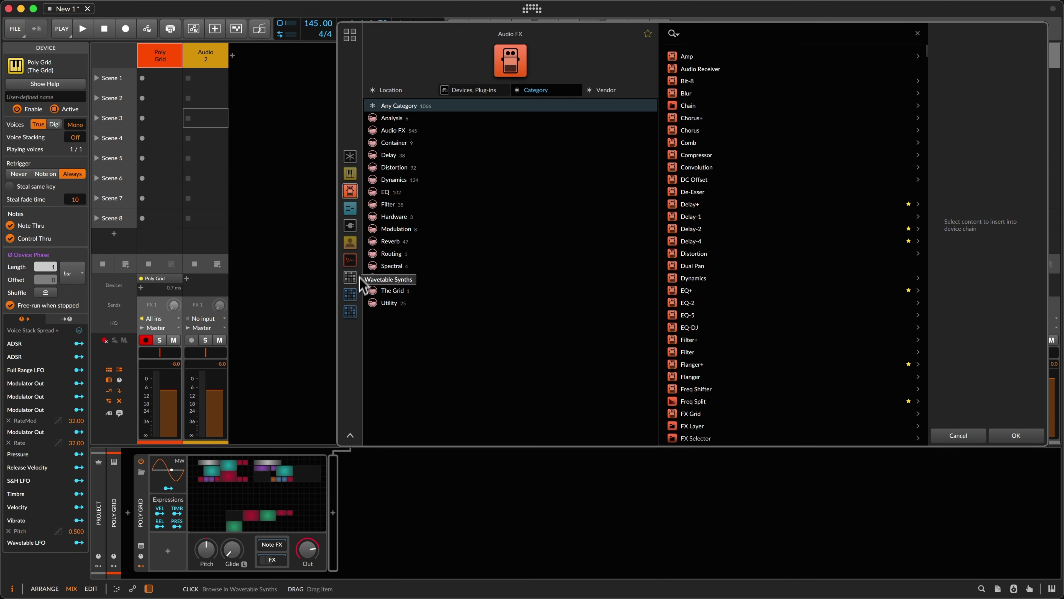
left_click_drag(590, 22, 543, 36)
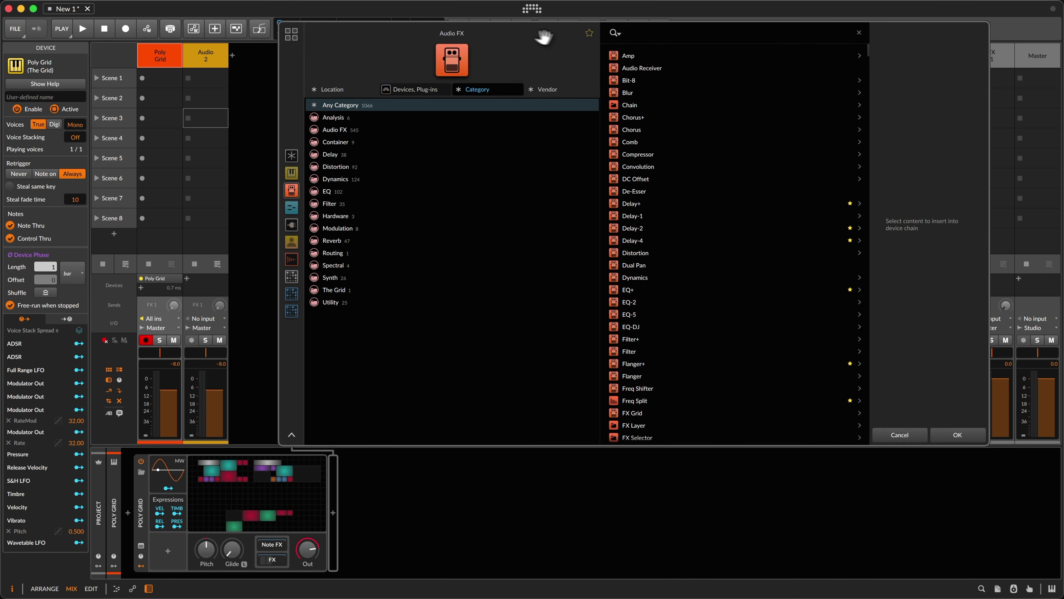
left_click(336, 167)
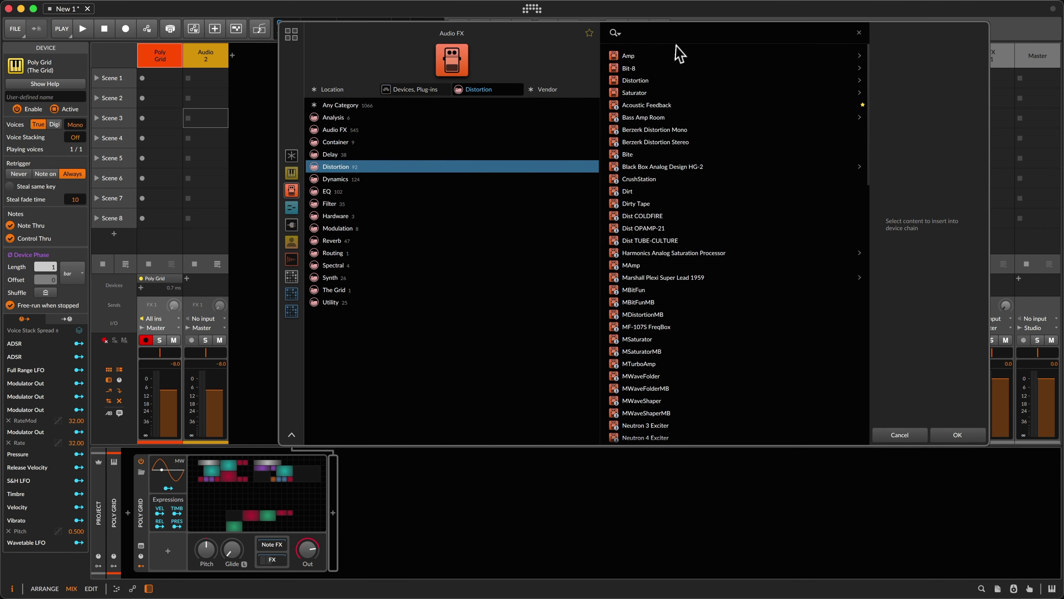
left_click(678, 31)
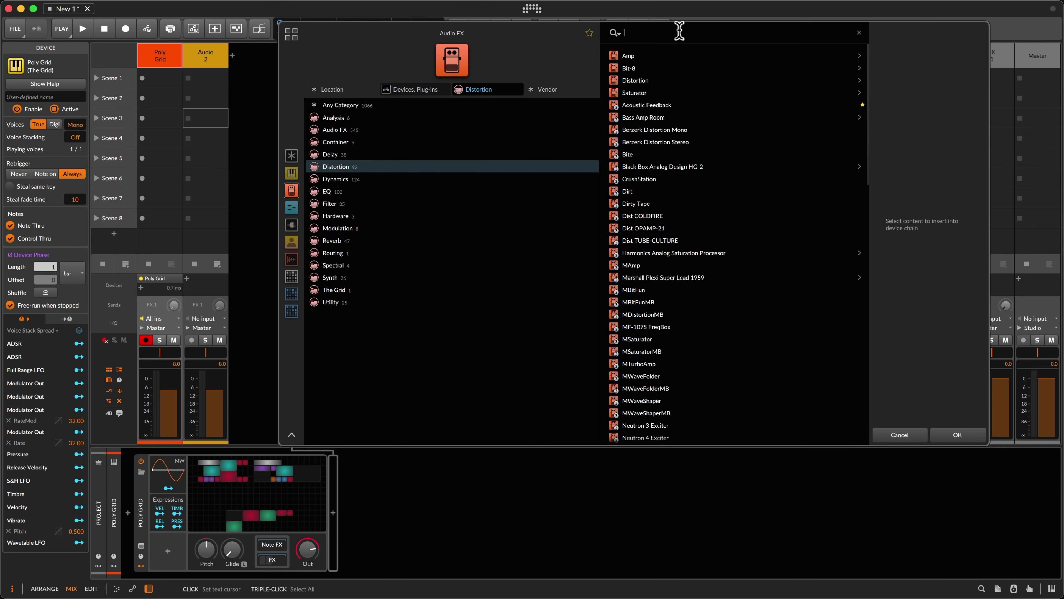
type("sat")
key("Down")
key("Return")
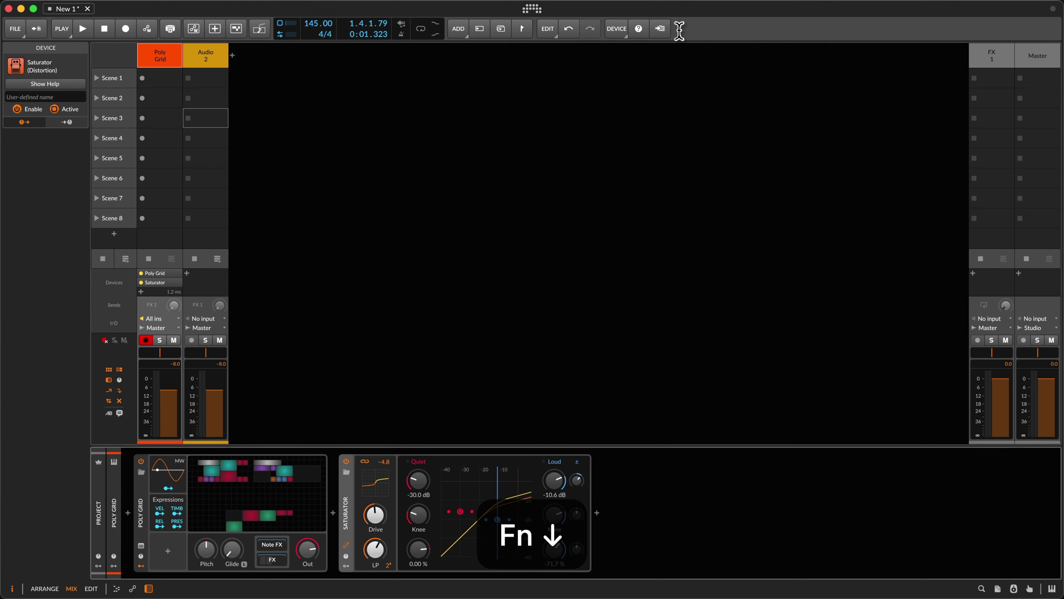
key("BackSpace")
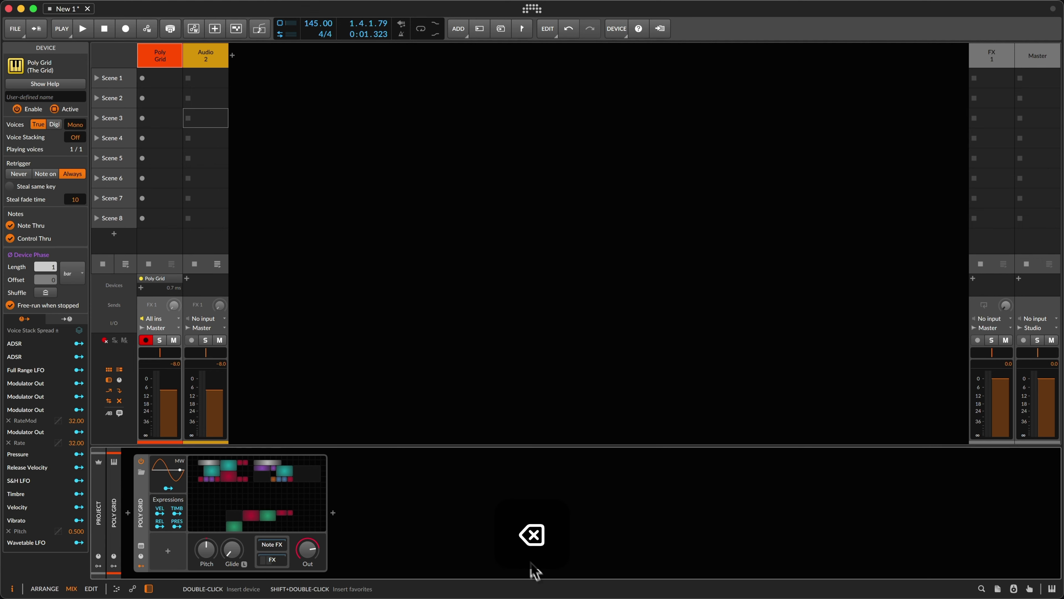
Search the Audio FX browser for "eq", preview EQ+, and accept the suggestion that sets the category to EQ
double_click(489, 517)
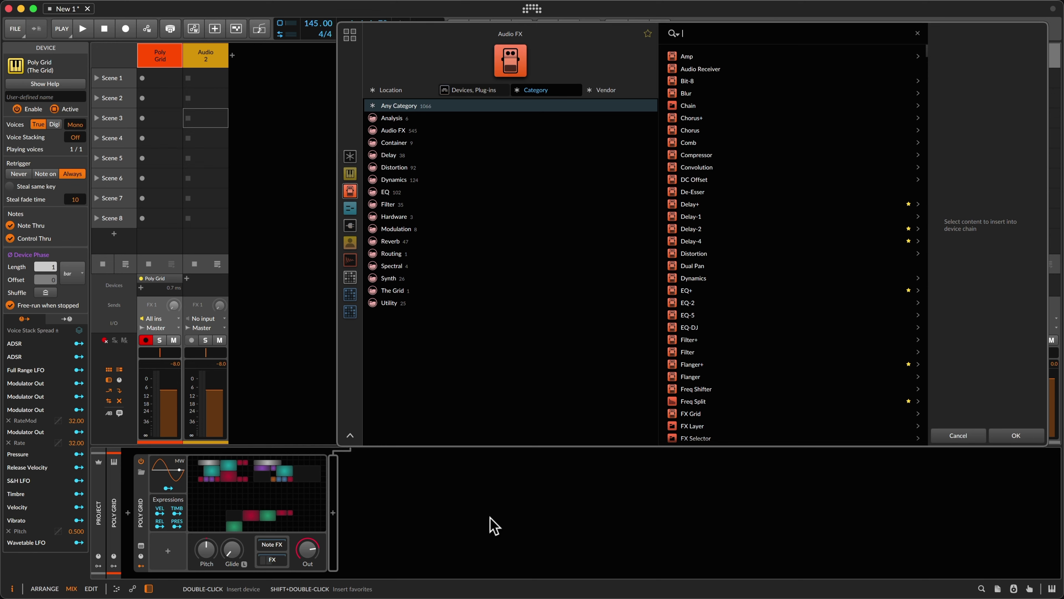
type("eq")
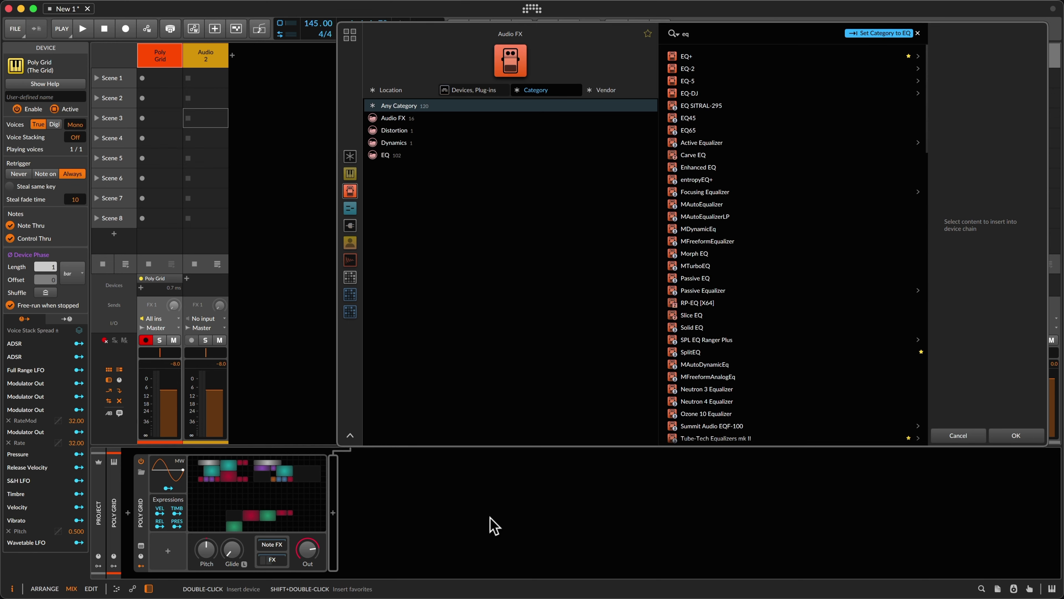
key("Down")
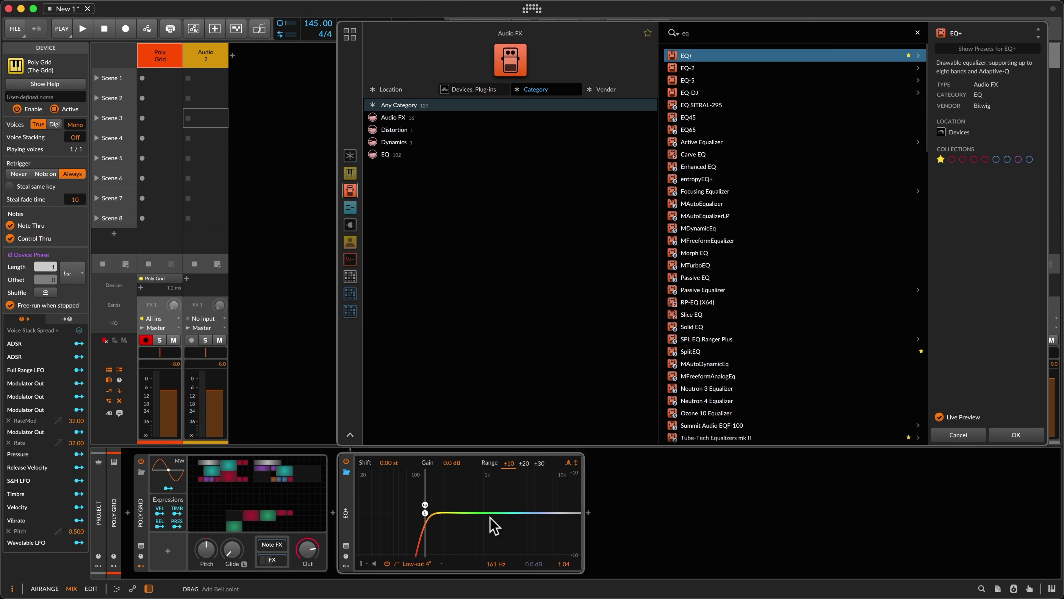
key("Page_Up")
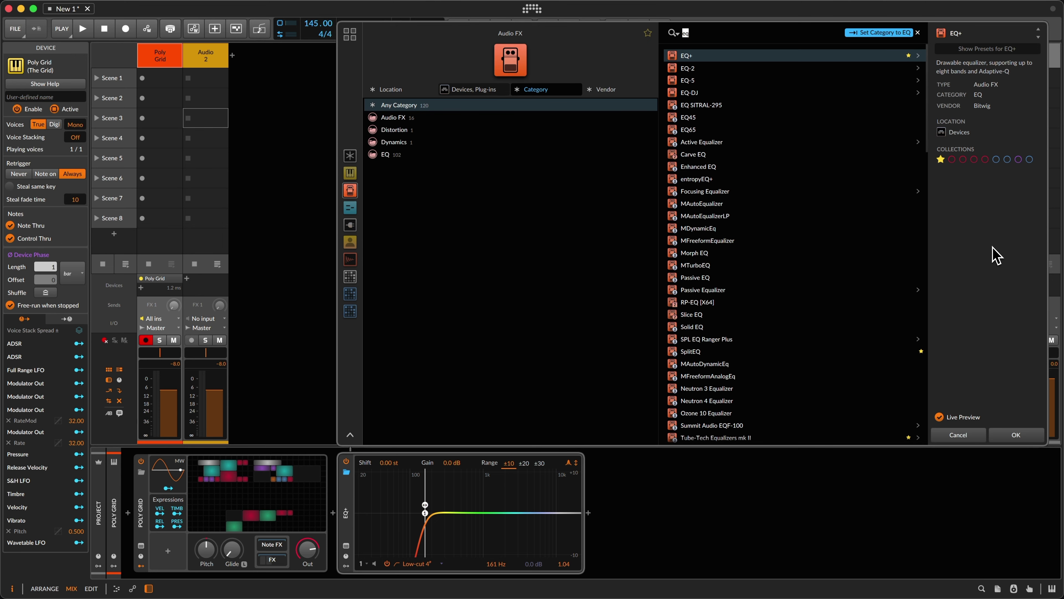
key("Tab")
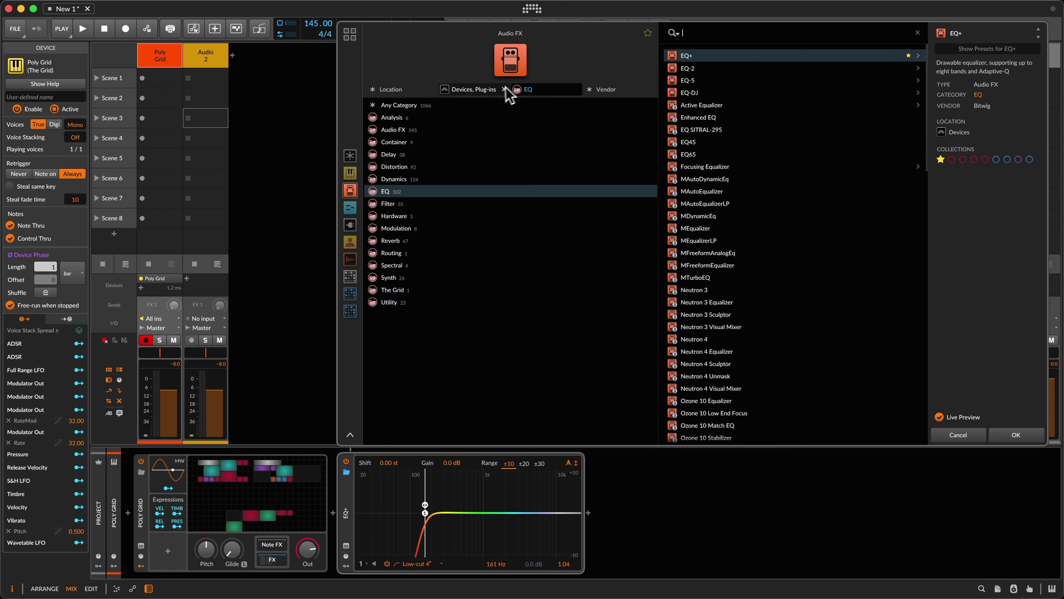
left_click_drag(474, 52, 436, 41)
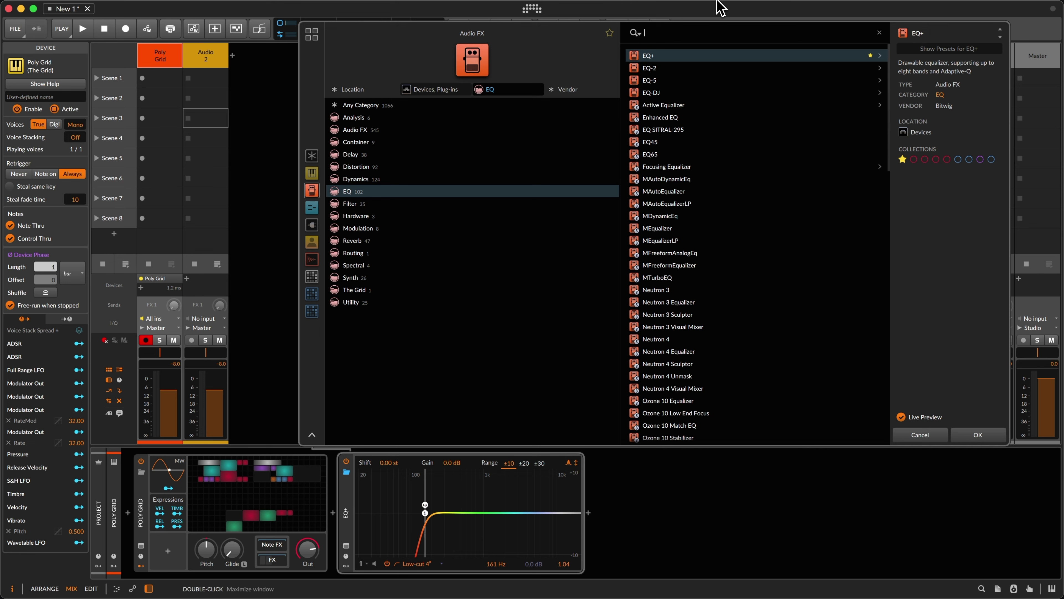
Search the EQ category for "sof" and accept the suggestion that sets the vendor to Softube
type("sof")
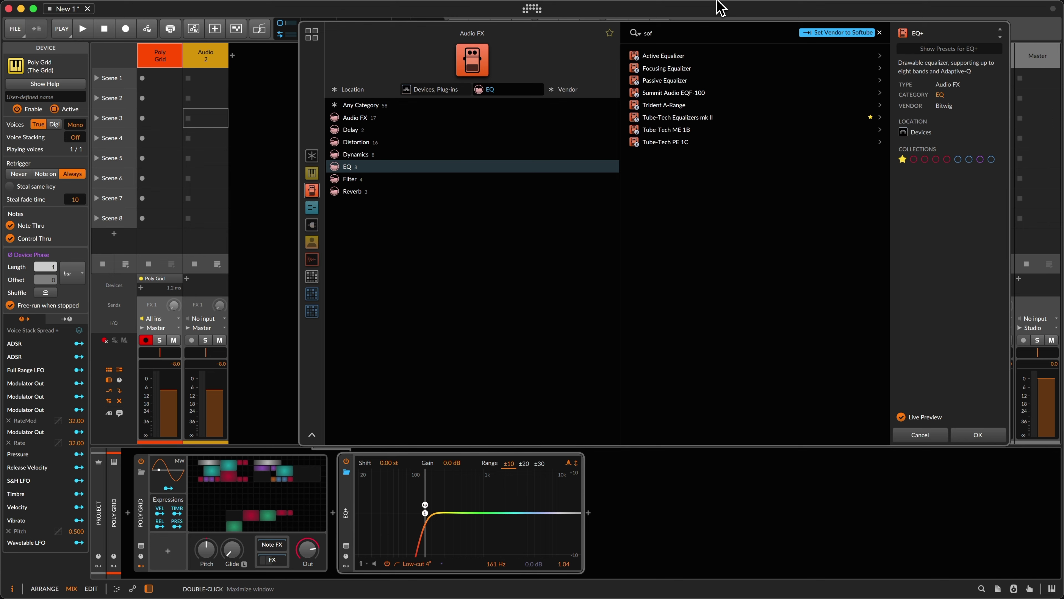
left_click(435, 89)
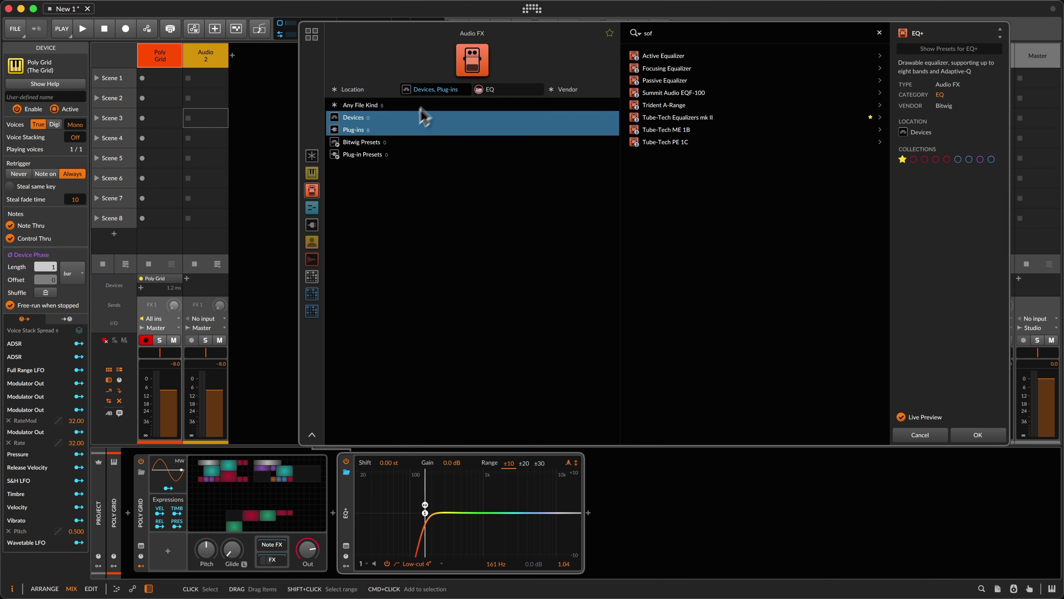
left_click(511, 87)
left_click(678, 34)
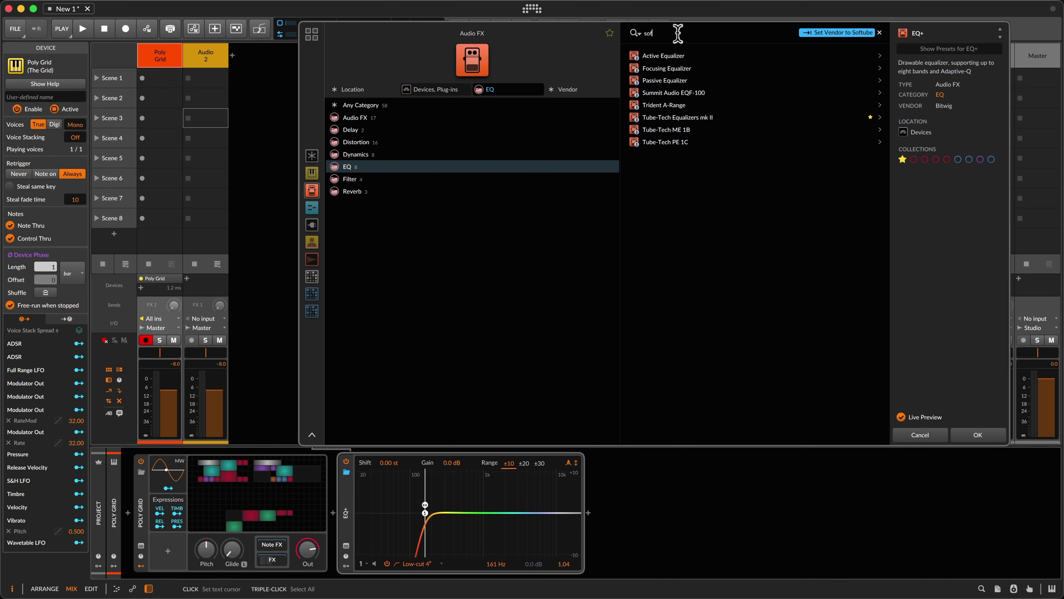
key("Tab")
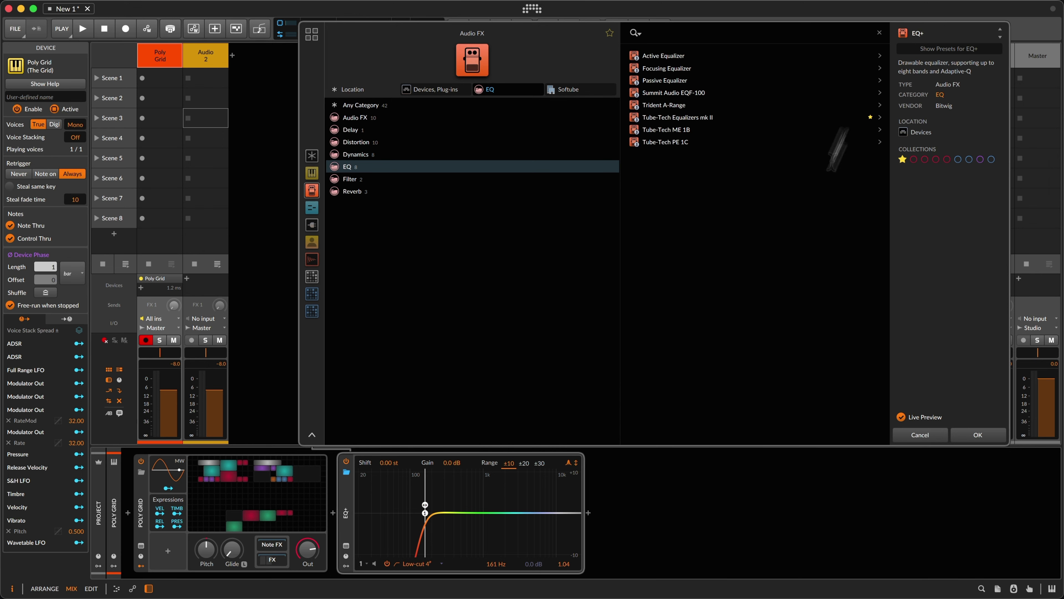
Step through the Softube equalizers with live preview and insert Summit Audio EQF-100 after Poly Grid
key("Down")
key("Down")
key("Up")
key("Up")
key("Down")
key("Down")
key("Down")
key("Down")
key("Down")
key("Down")
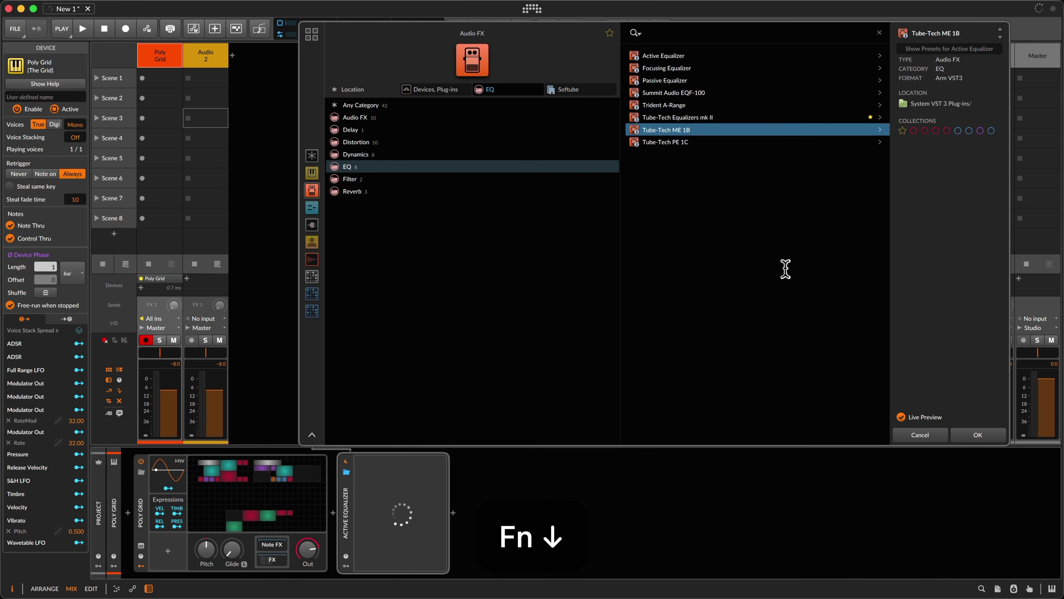
key("Up")
key("Up")
key("Down")
key("Down")
key("Down")
key("Up")
key("Up")
key("Up")
key("Up")
key("Up")
key("Up")
key("Down")
key("Down")
key("Down")
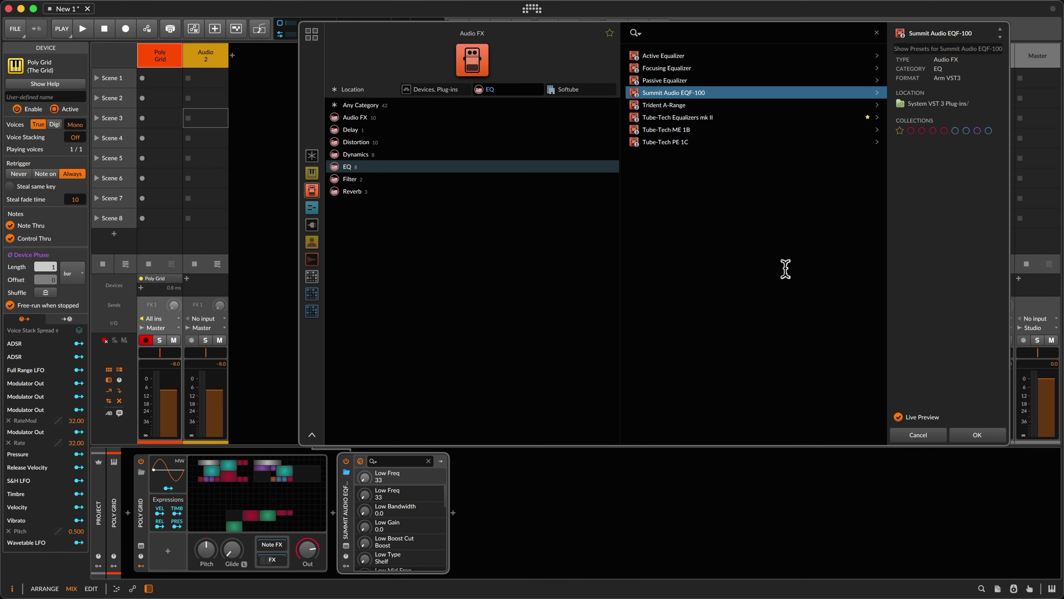
key("Return")
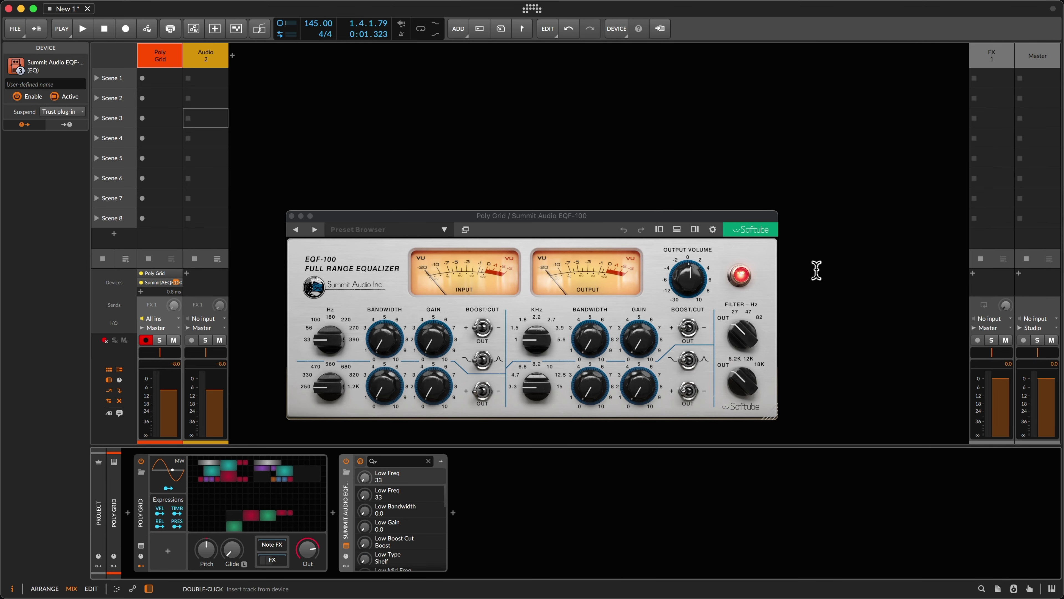
Close the Summit Audio EQF-100 plug-in window and delete the device from the chain
left_click(292, 216)
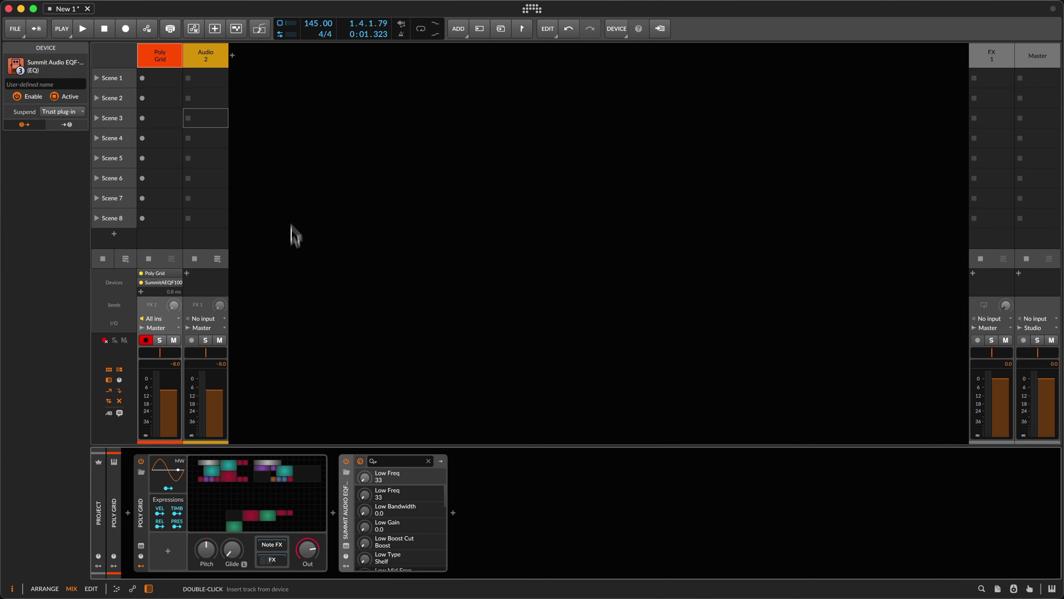
key("BackSpace")
Open the device browser after Poly Grid and set the category filter to EQ by searching for "eq"
double_click(392, 524)
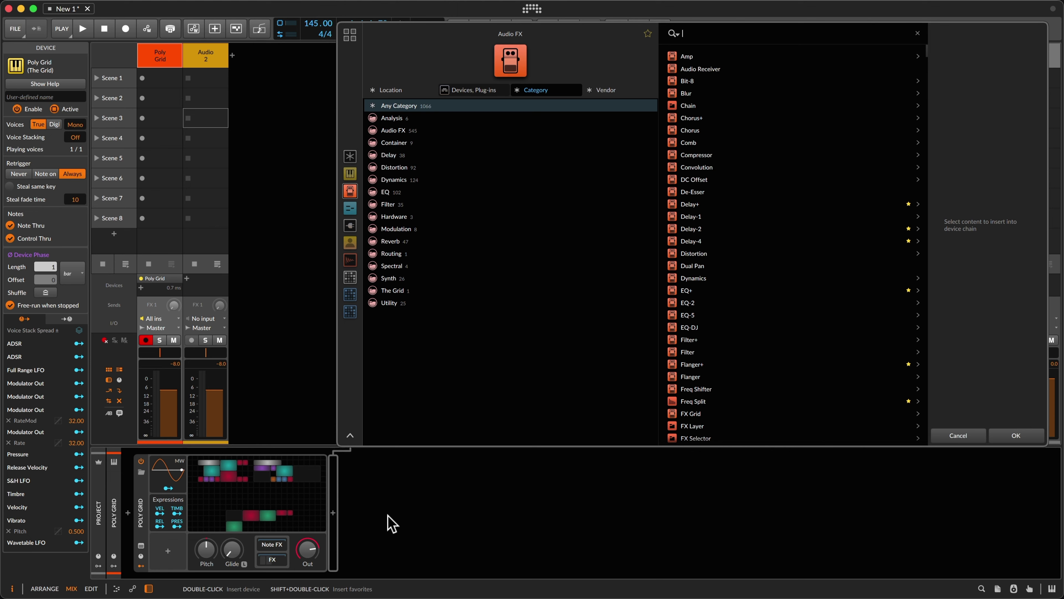
type("eq")
key("Return")
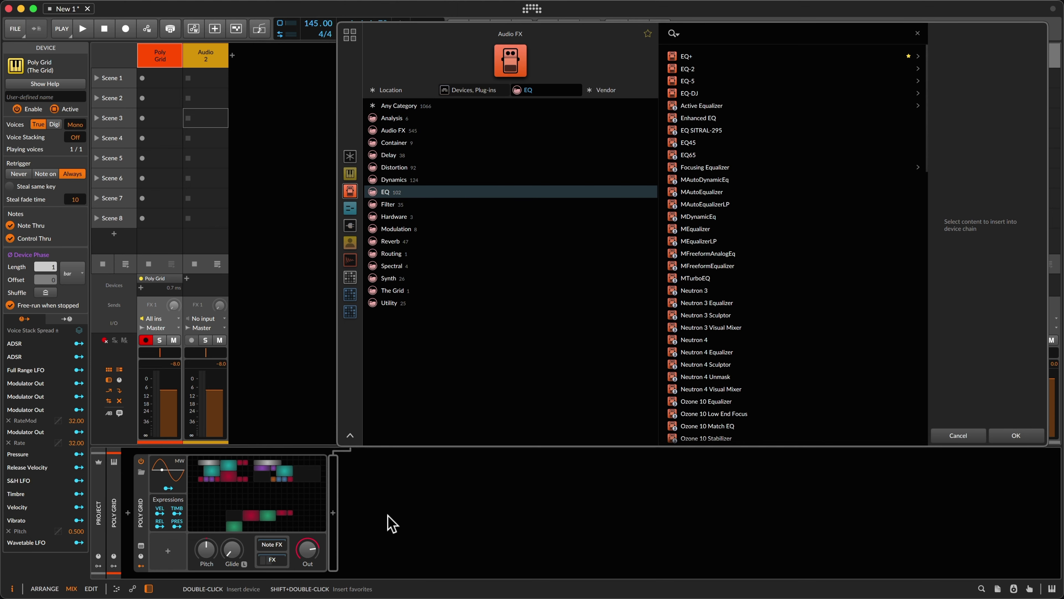
Set the vendor filter to Softube by searching "sof", and replace it with MeldaProduction by searching "mel"
type("sof")
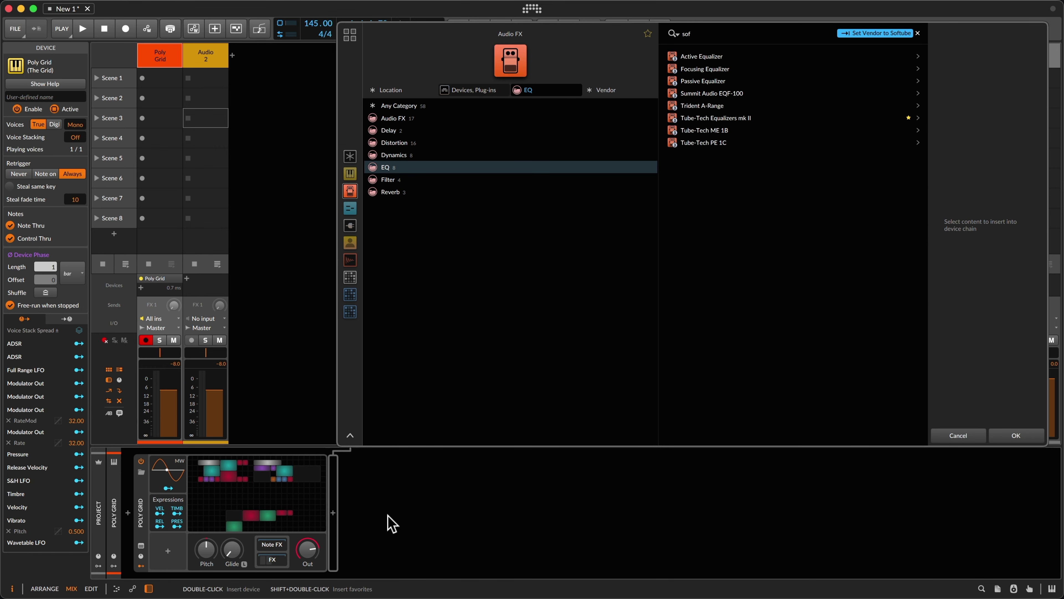
key("Return")
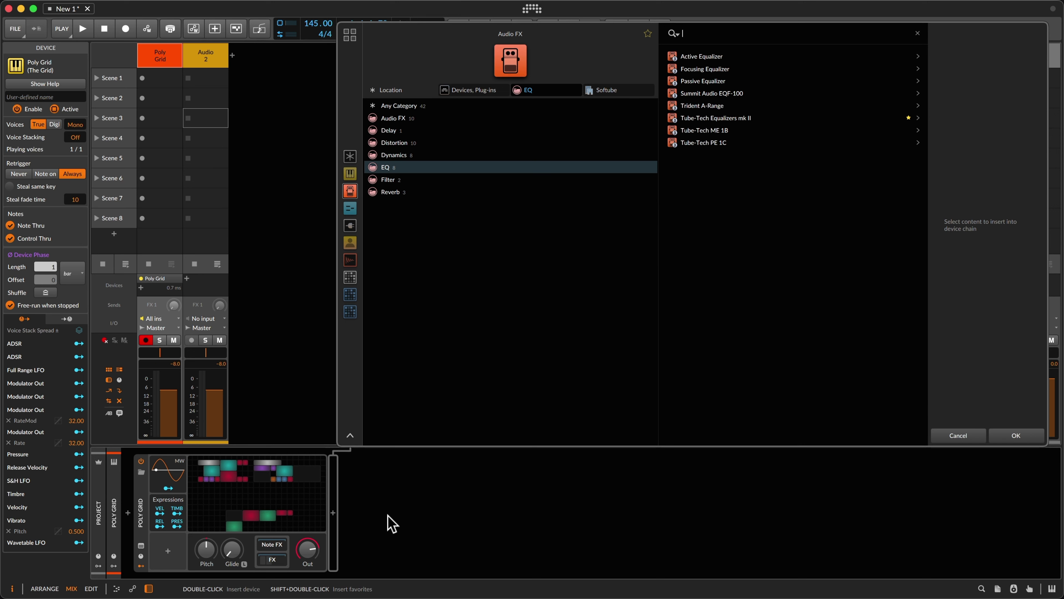
type("mel")
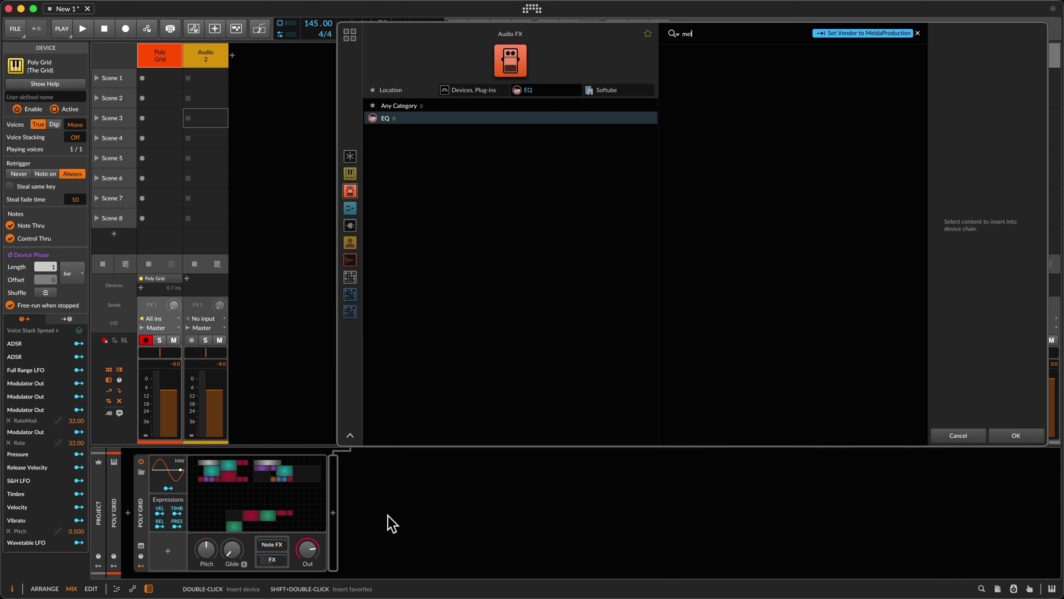
key("Tab")
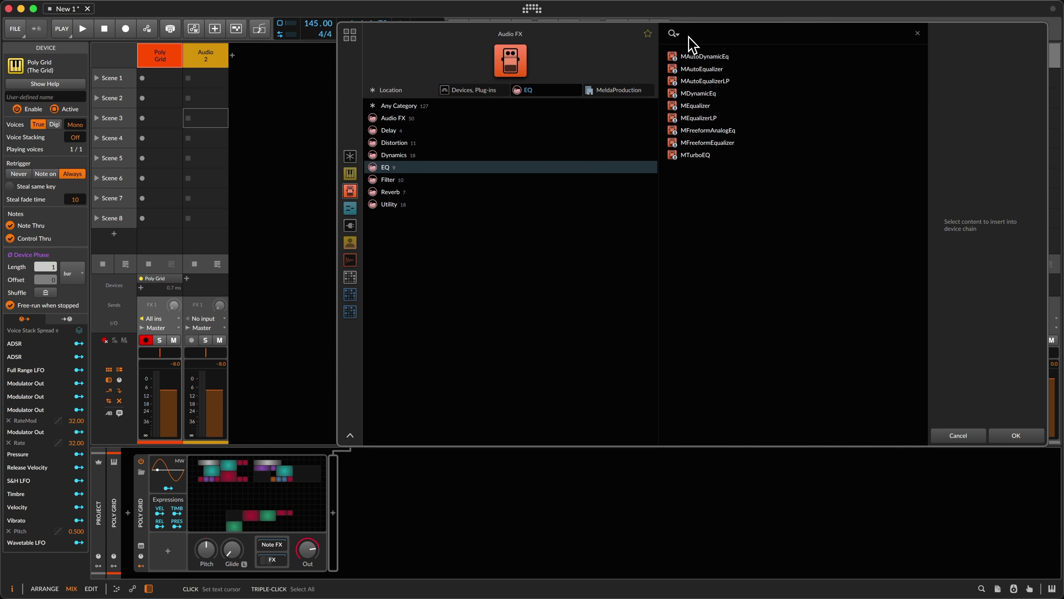
left_click(756, 29)
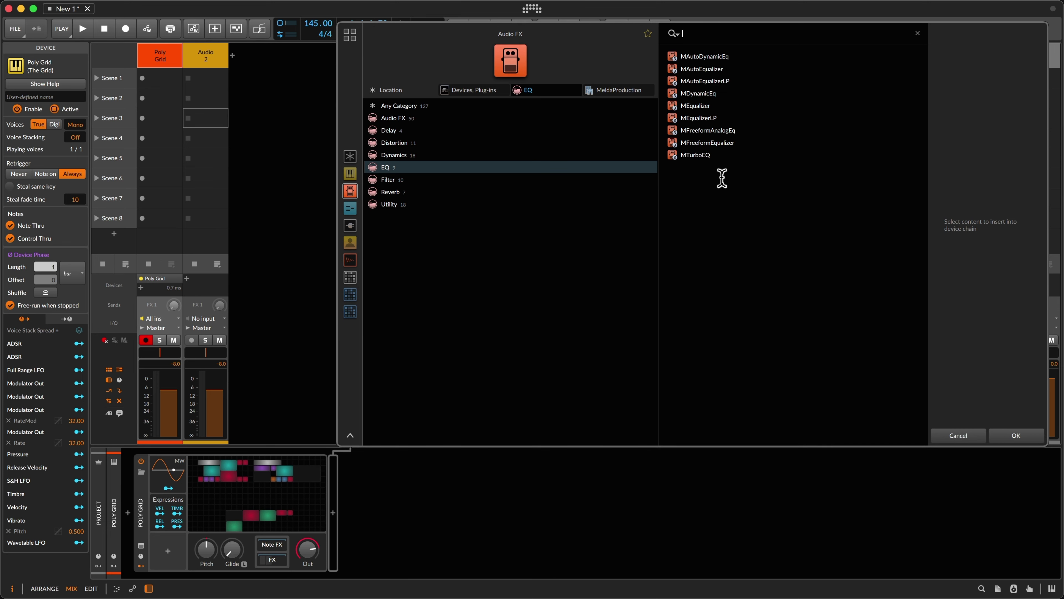
Use search suggestions to set the category to Distortion with "dis" and the vendor to Softube with "sof"
type("dis")
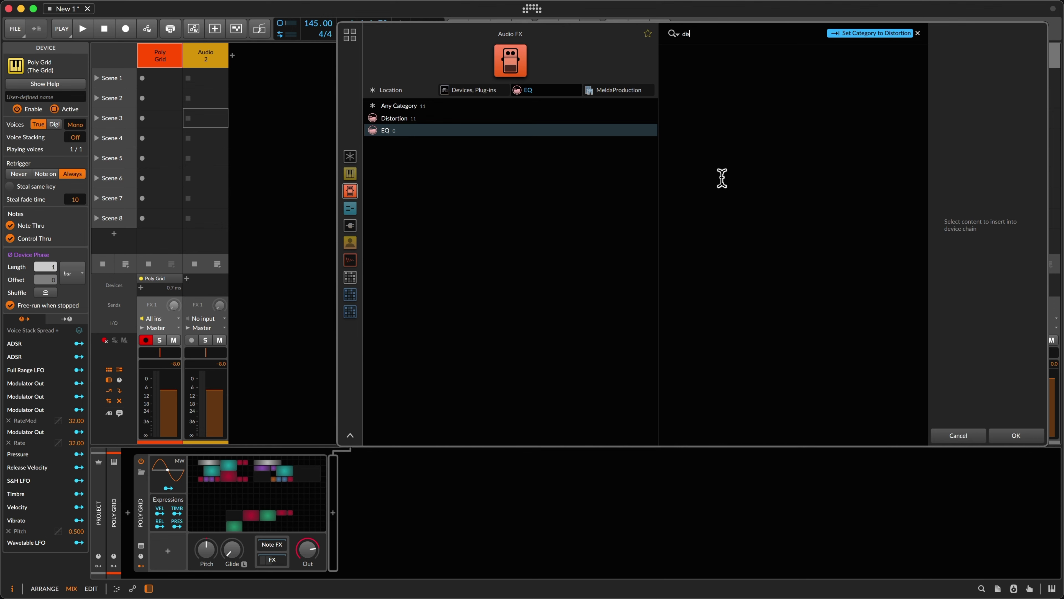
key("Tab")
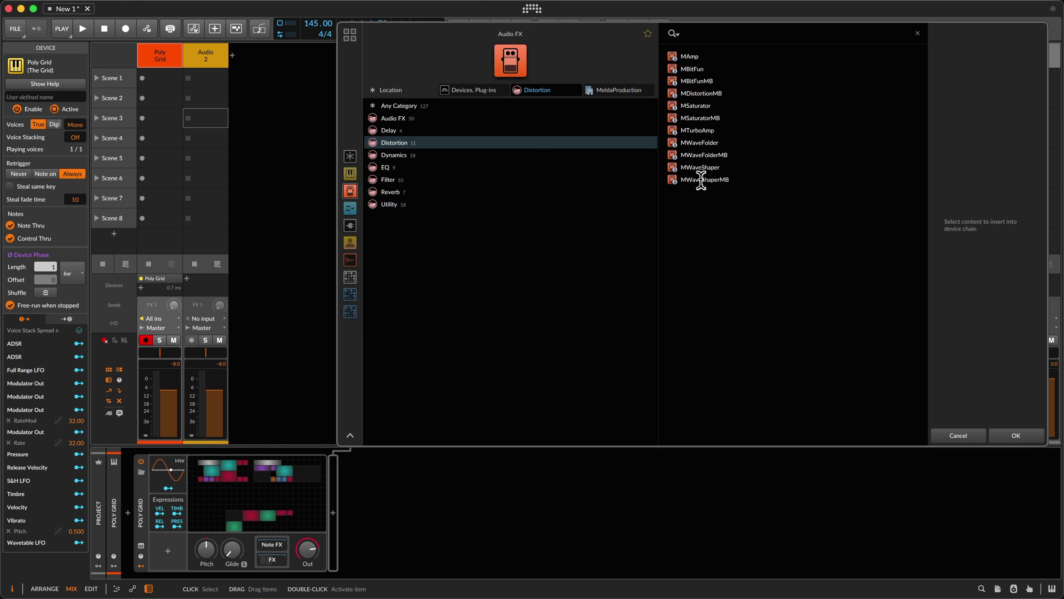
type("sof")
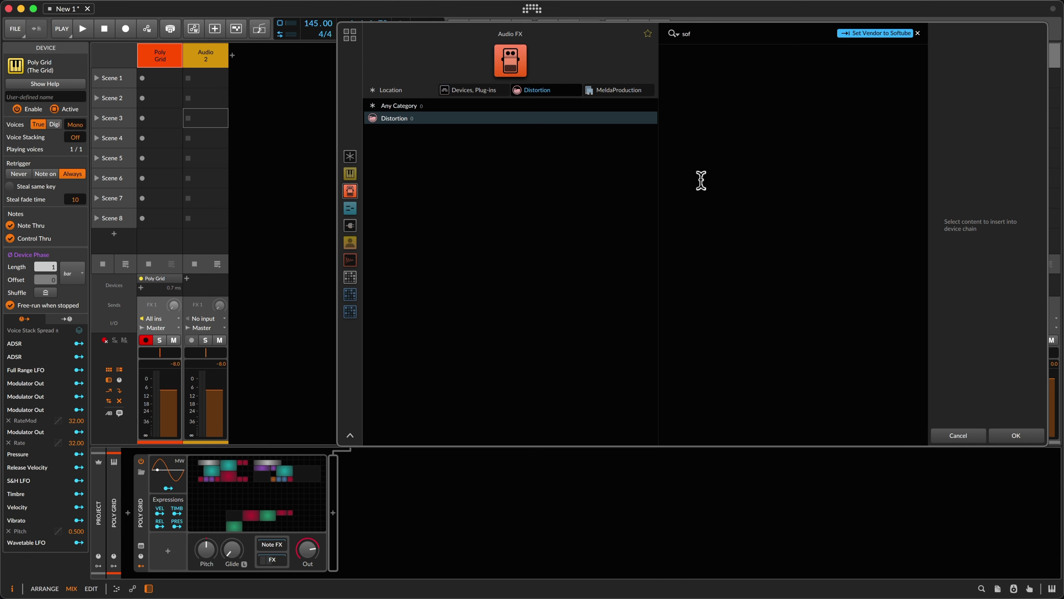
key("Tab")
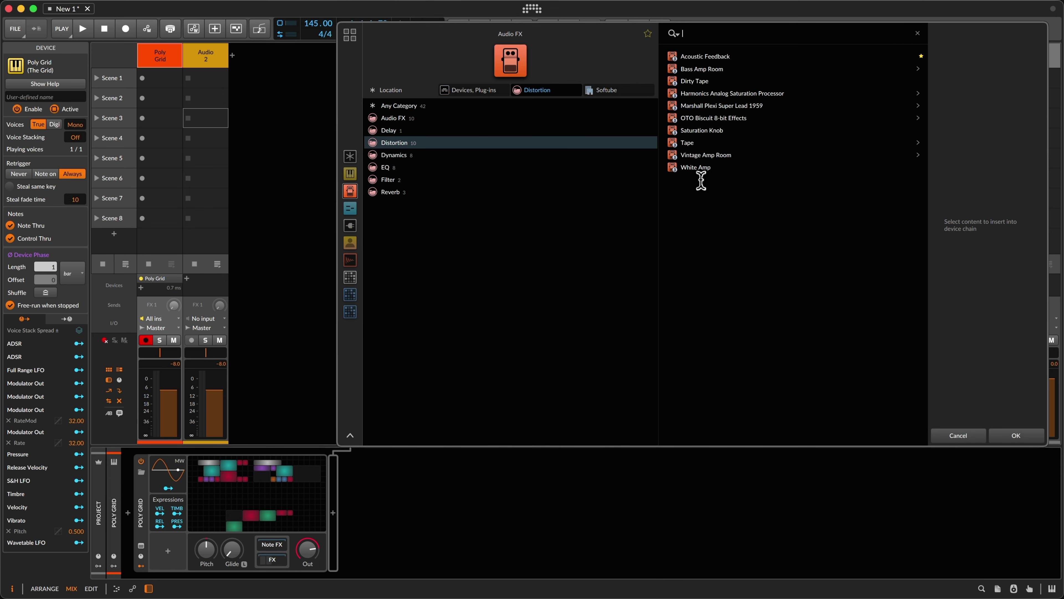
Step through the Softube distortion devices with live preview and insert Saturation Knob after Poly Grid
key("Down")
key("Down")
key("Down")
key("Down")
key("Down")
key("Down")
key("Down")
key("Down")
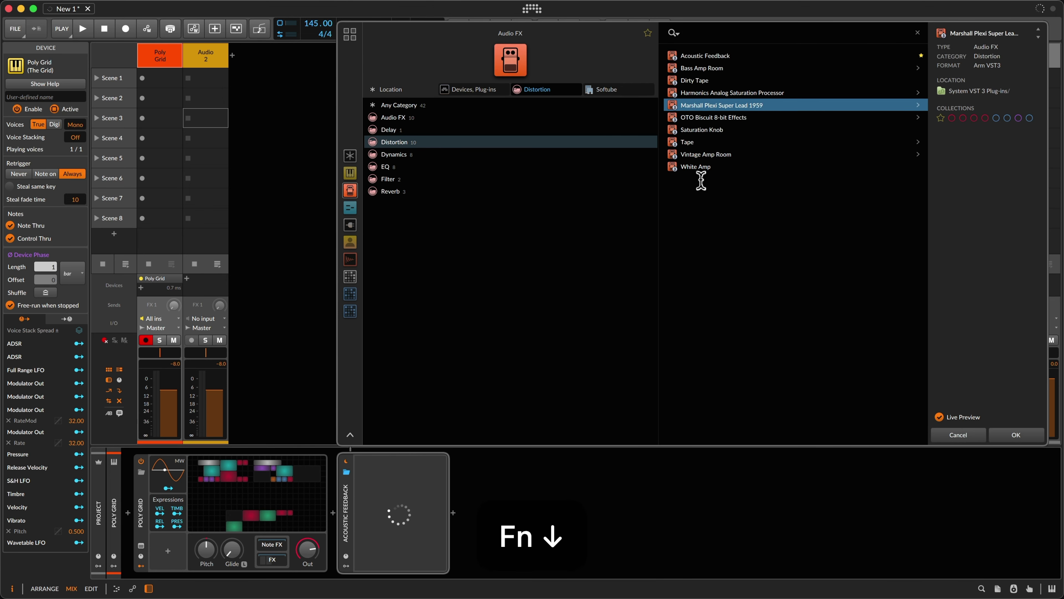
key("Up")
key("Up")
key("Down")
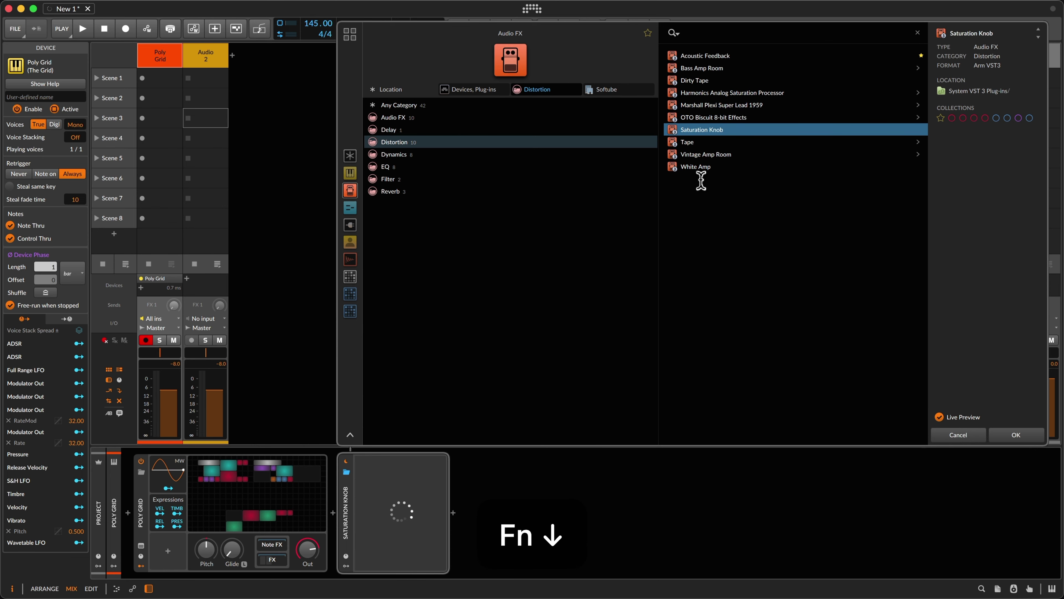
key("Return")
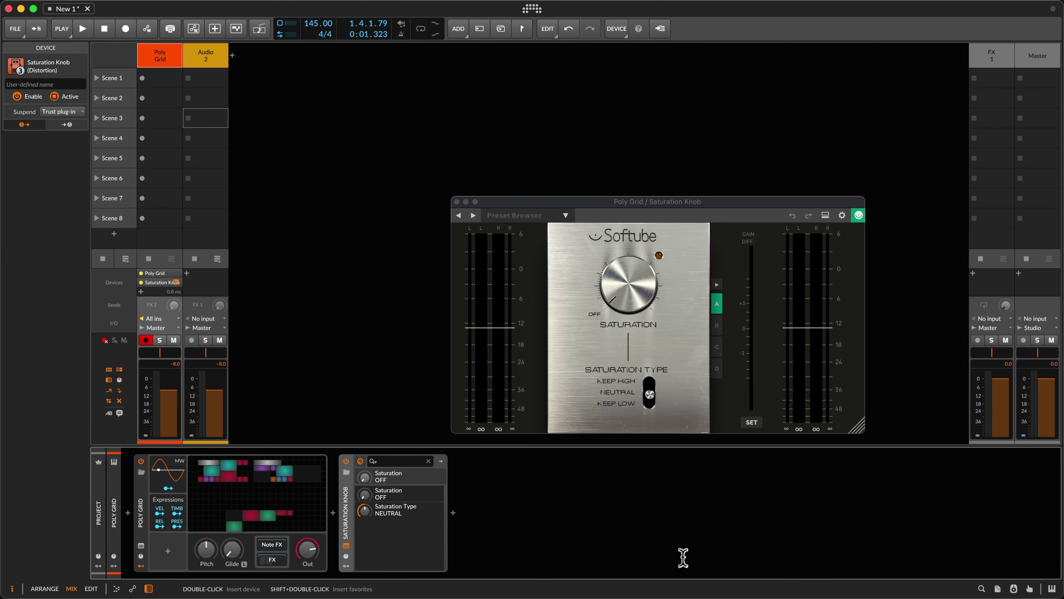
Delete Saturation Knob and Poly Grid from the chain and open the device browser on the empty instrument track
key("BackSpace")
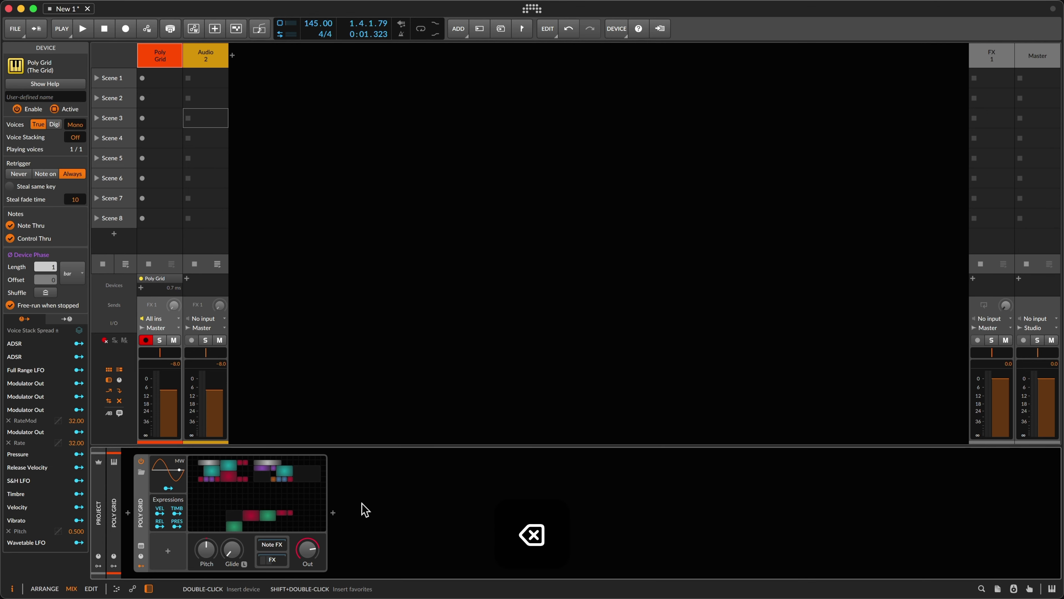
double_click(364, 510)
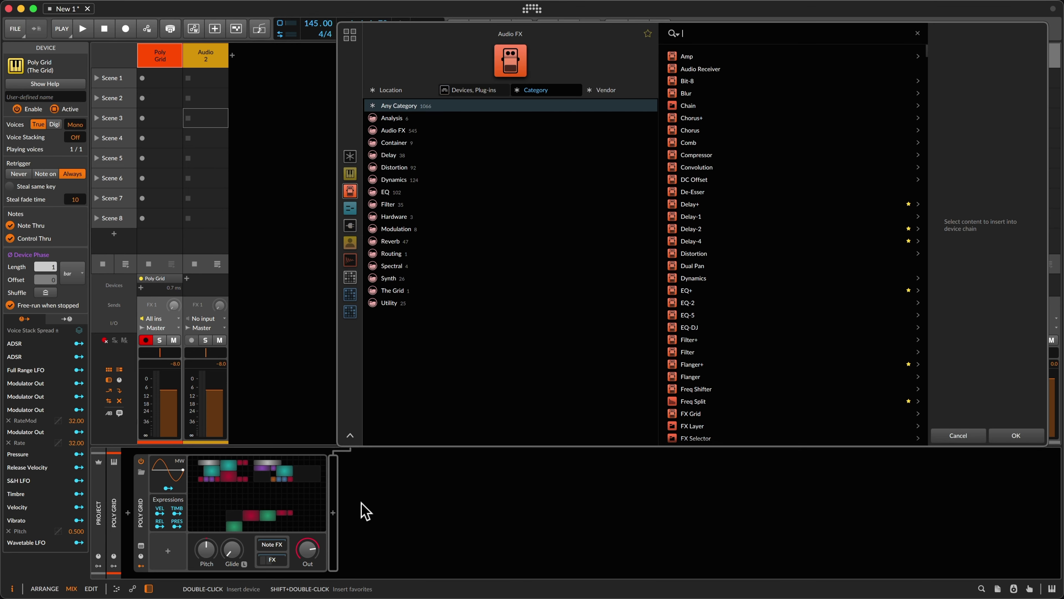
key("ctrl+t")
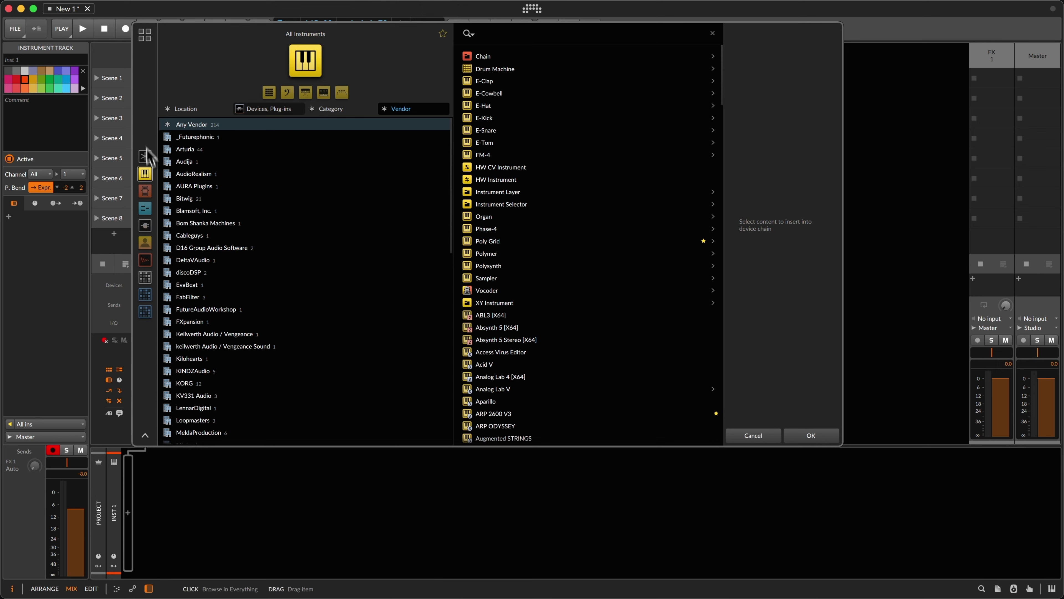
Browse the Everything context, widening its file kind filter from Devices and Plug-ins to Any File Kind, and examine the result list
left_click(145, 157)
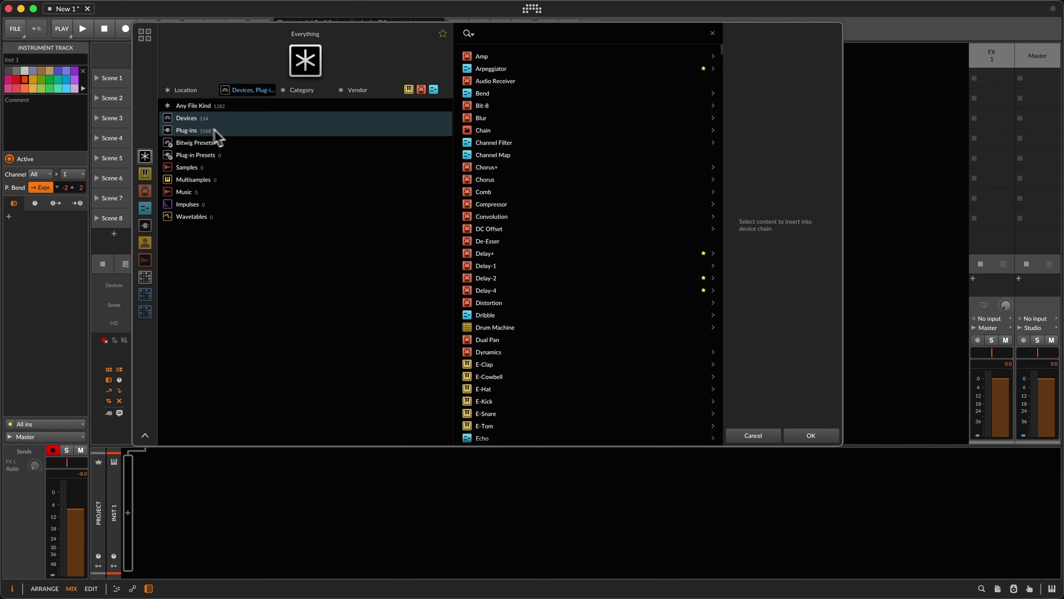
left_click(145, 161)
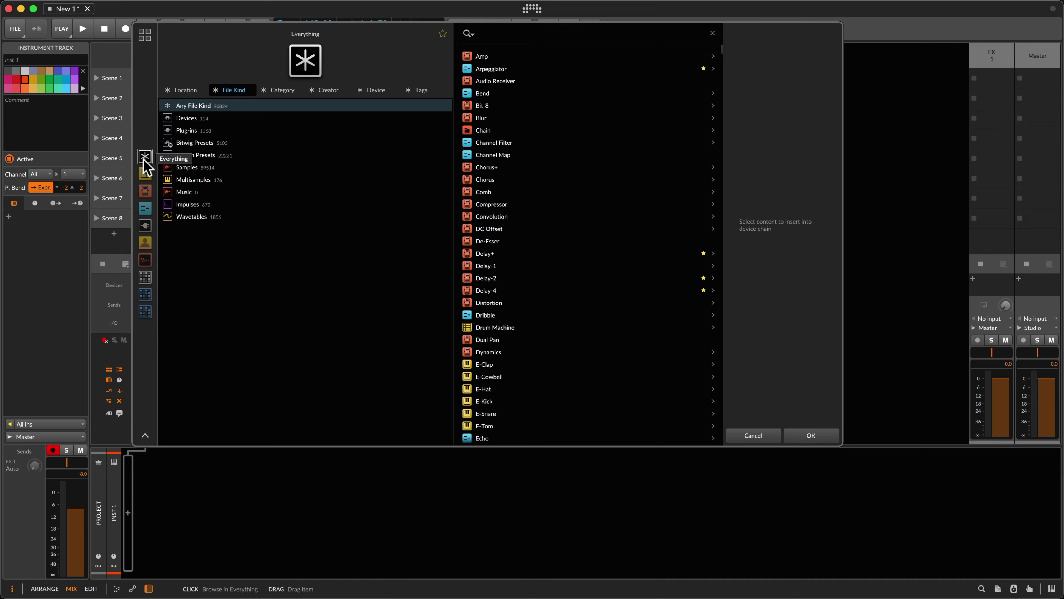
scroll(542, 338, "down", 20)
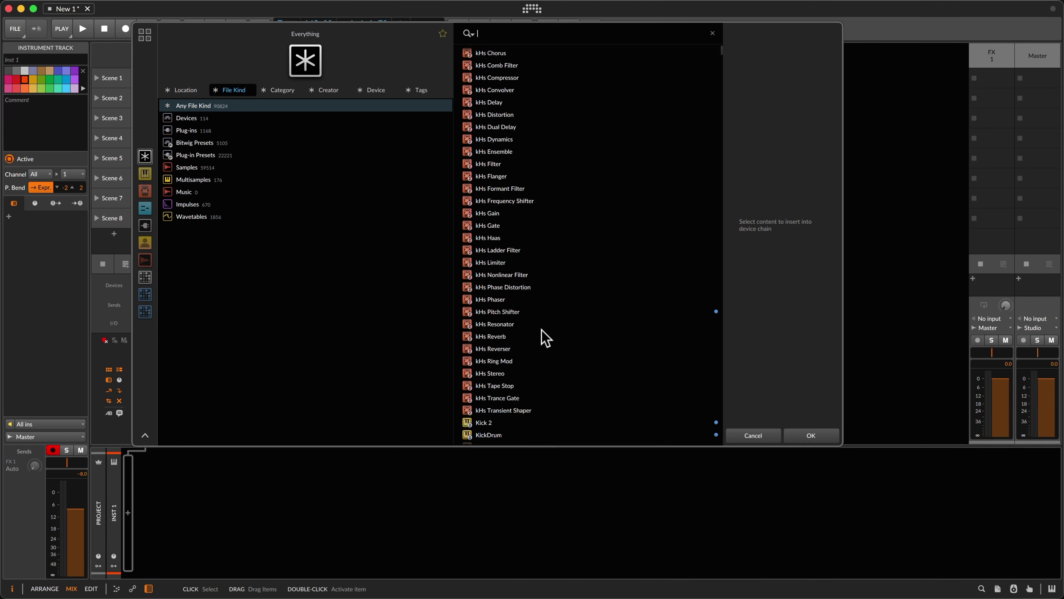
scroll(670, 136, "up", 20)
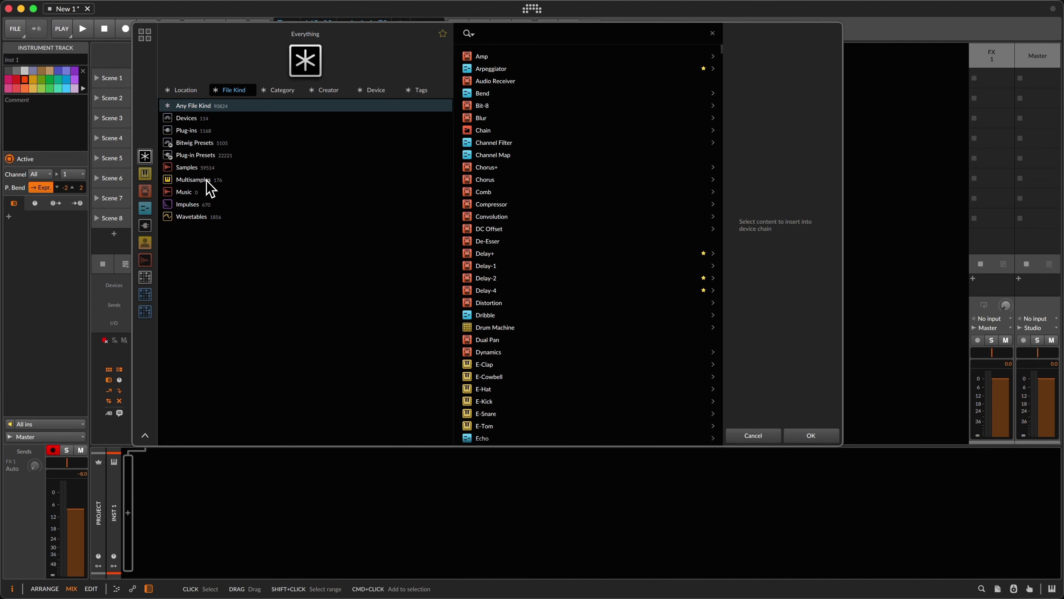
Look through the All Instruments, Audio FX, Note FX and Plug-ins contexts, examining the file kind filter for Plug-ins
left_click(144, 176)
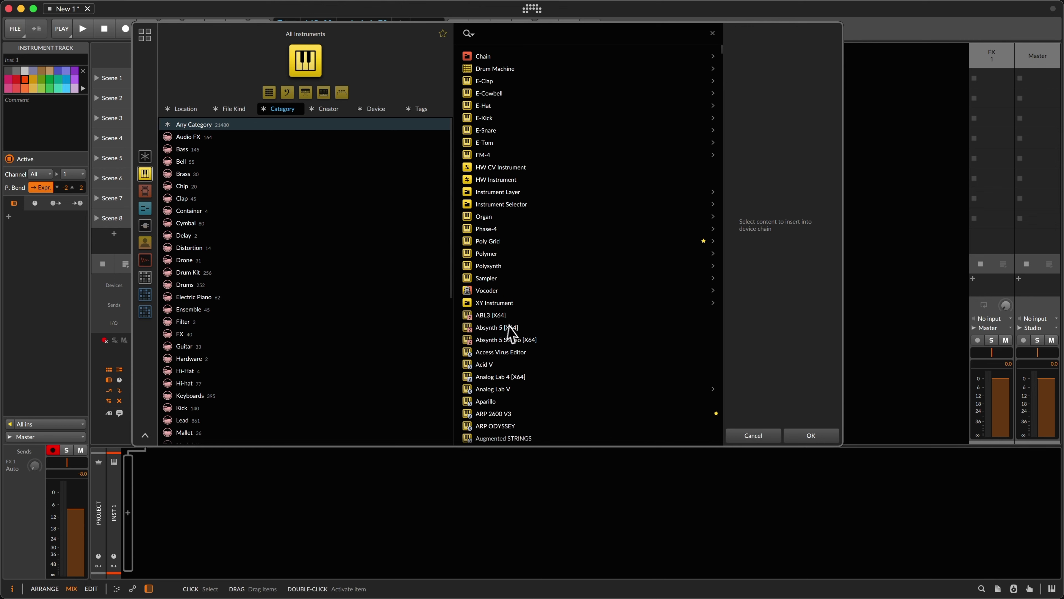
scroll(516, 340, "down", 10)
scroll(518, 340, "up", 10)
left_click(146, 192)
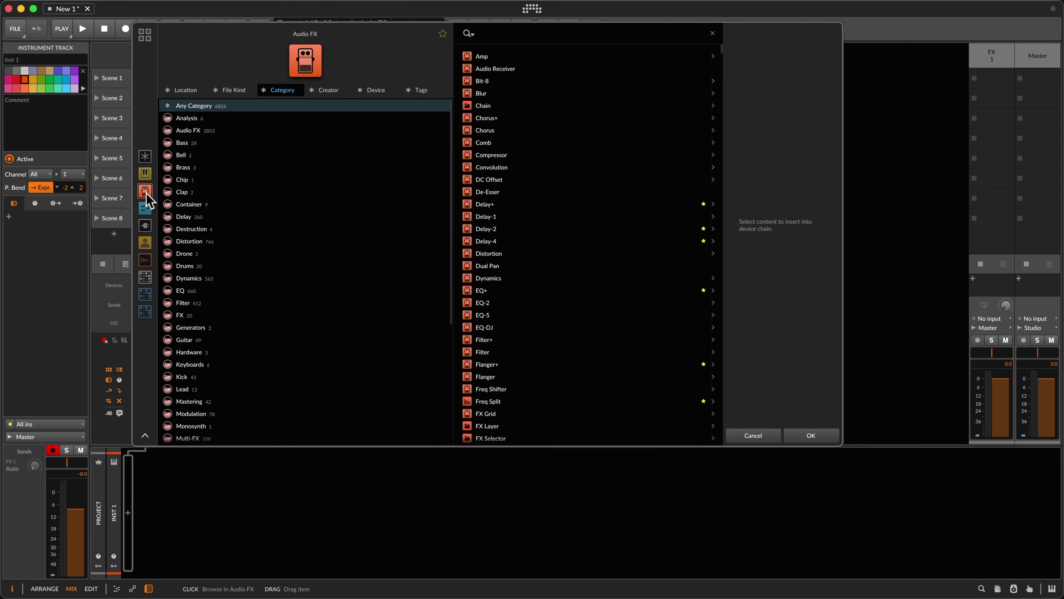
left_click(146, 207)
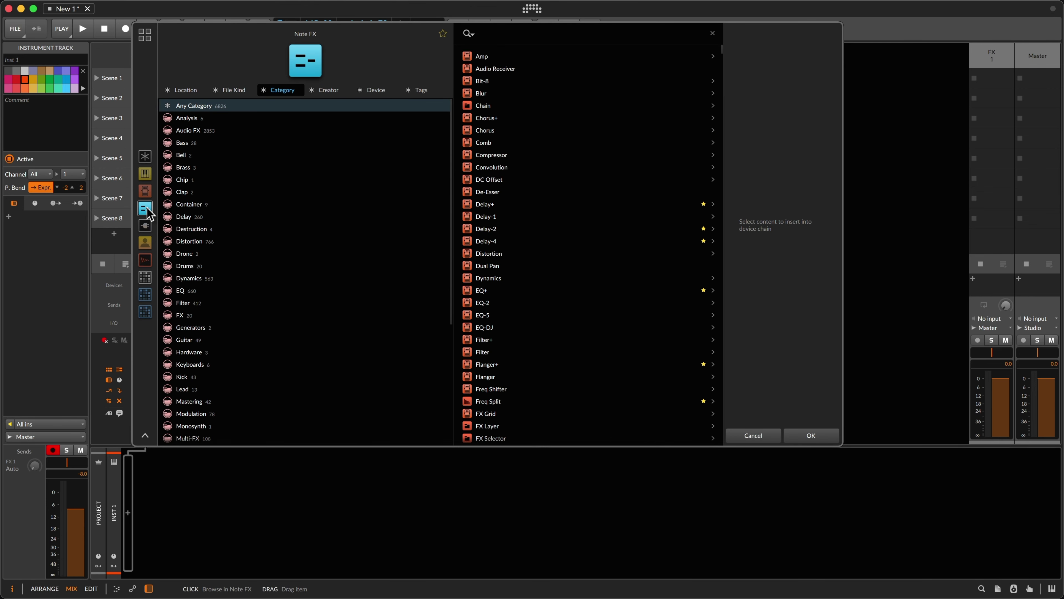
left_click(143, 227)
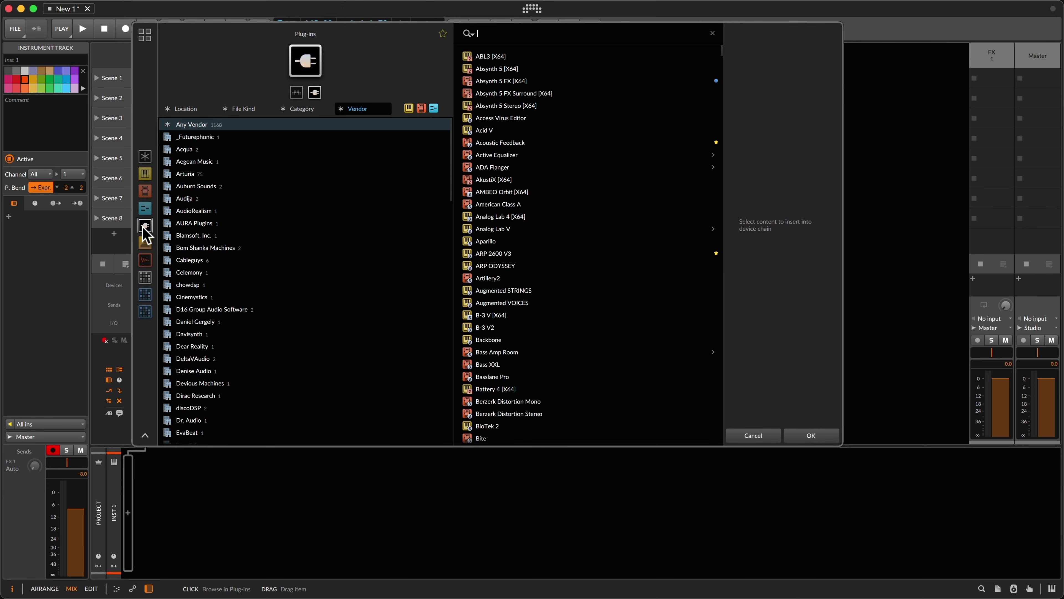
left_click(238, 109)
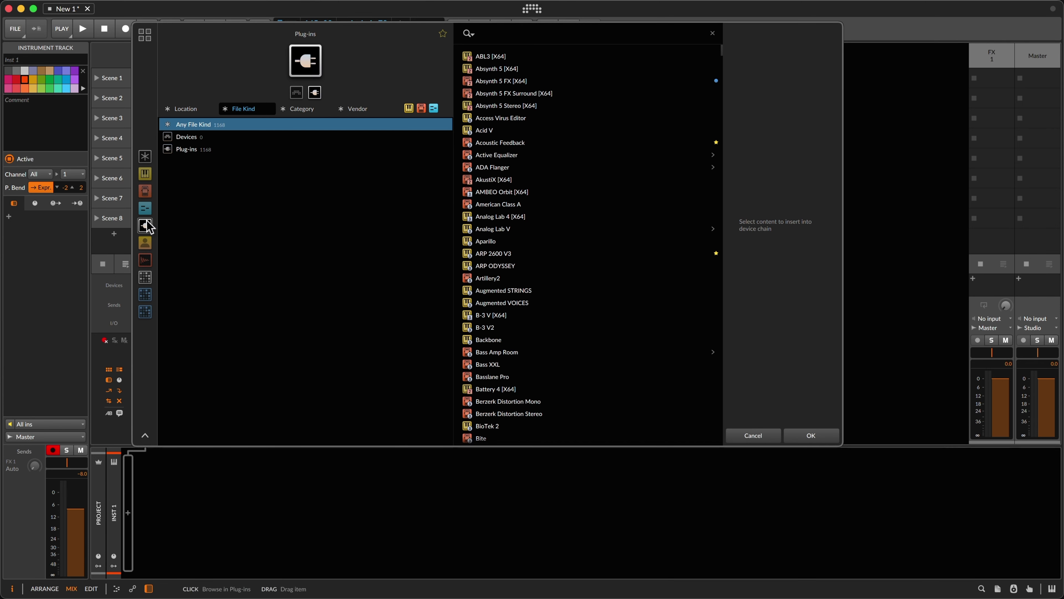
Review the My Library, Samples, Wavetable Synths, Kick and Granular FX contexts and cancel the browser without inserting anything
left_click(146, 243)
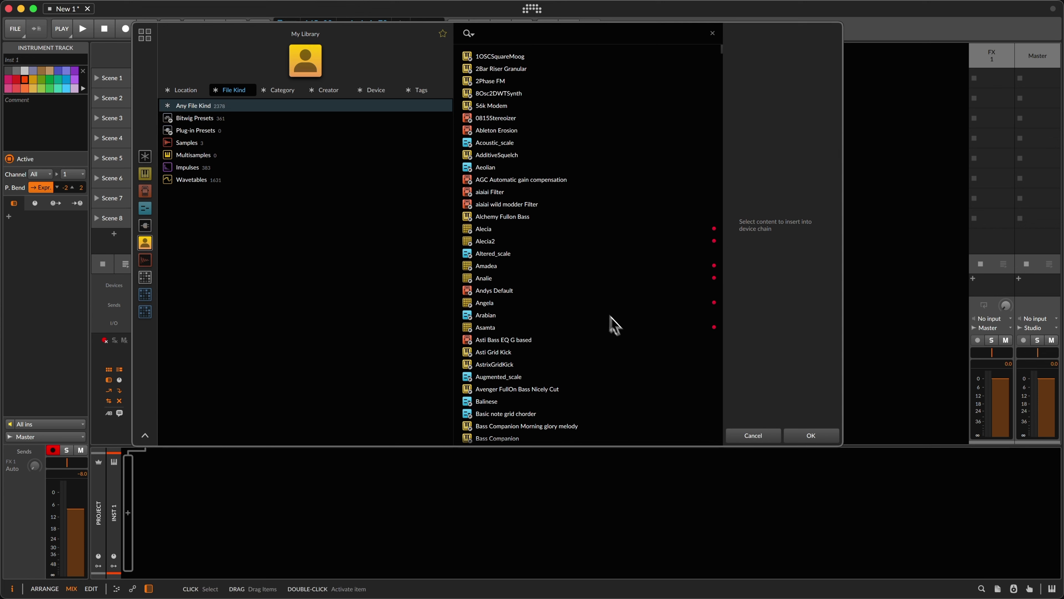
left_click(144, 261)
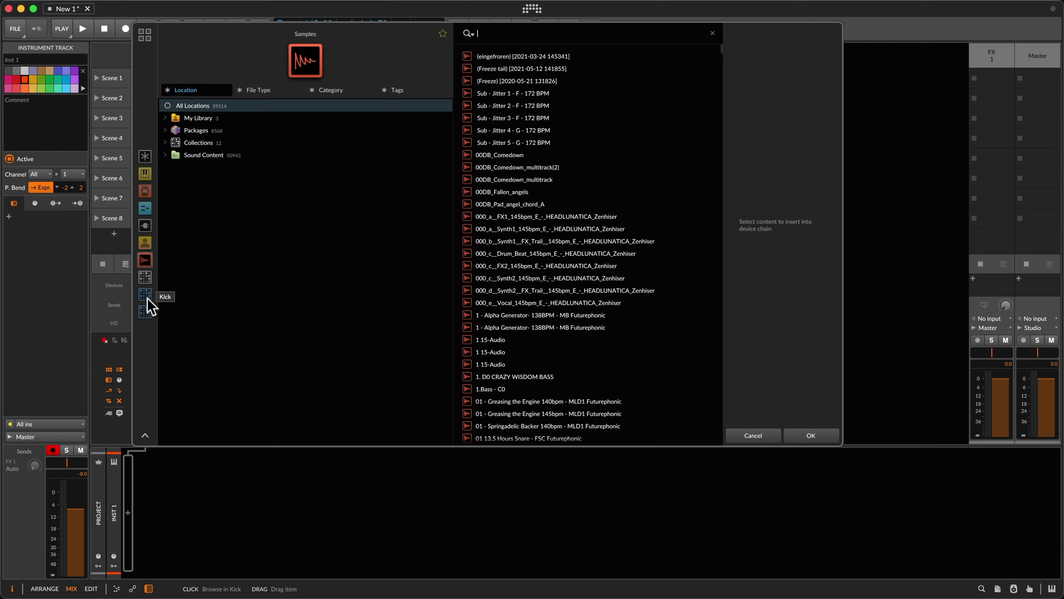
left_click(145, 278)
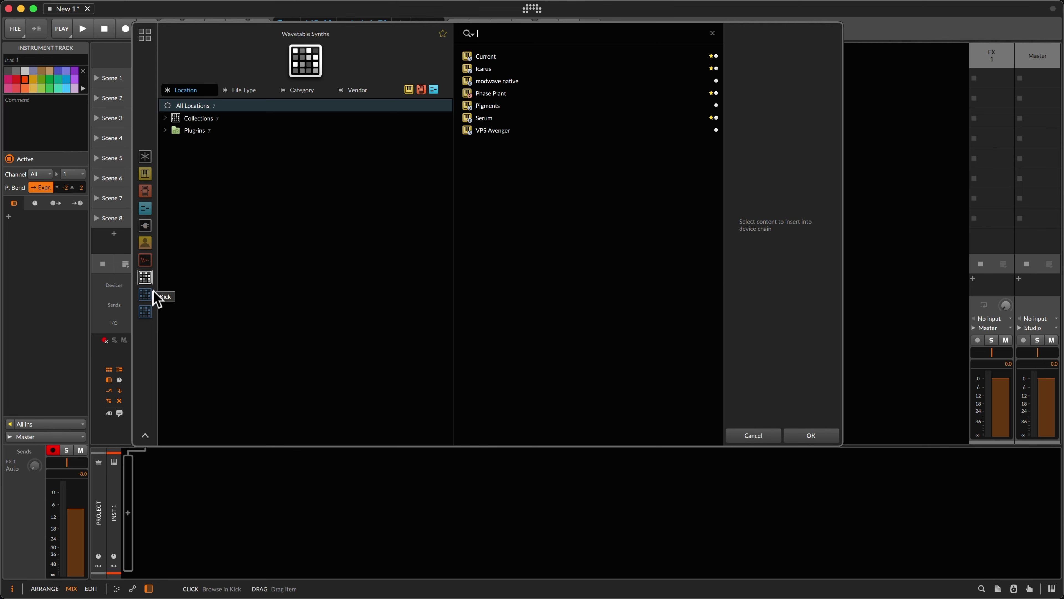
left_click(148, 295)
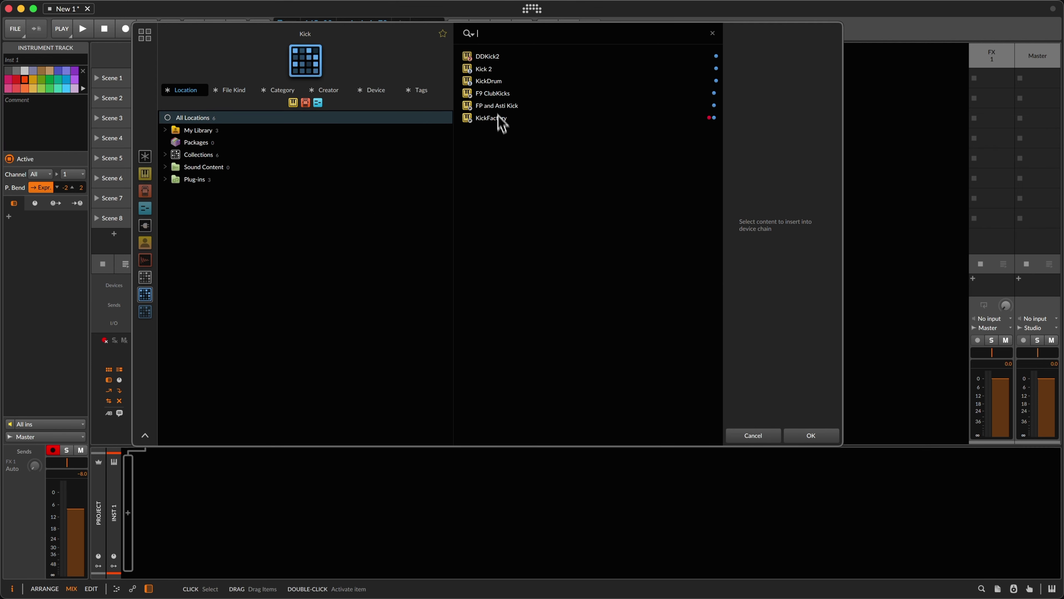
left_click(146, 312)
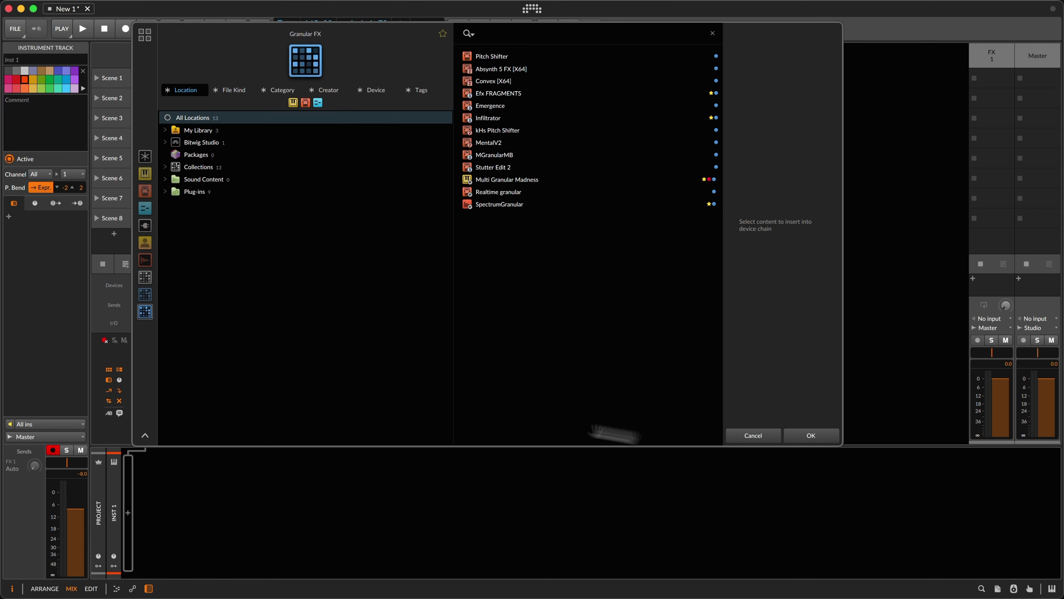
left_click(771, 436)
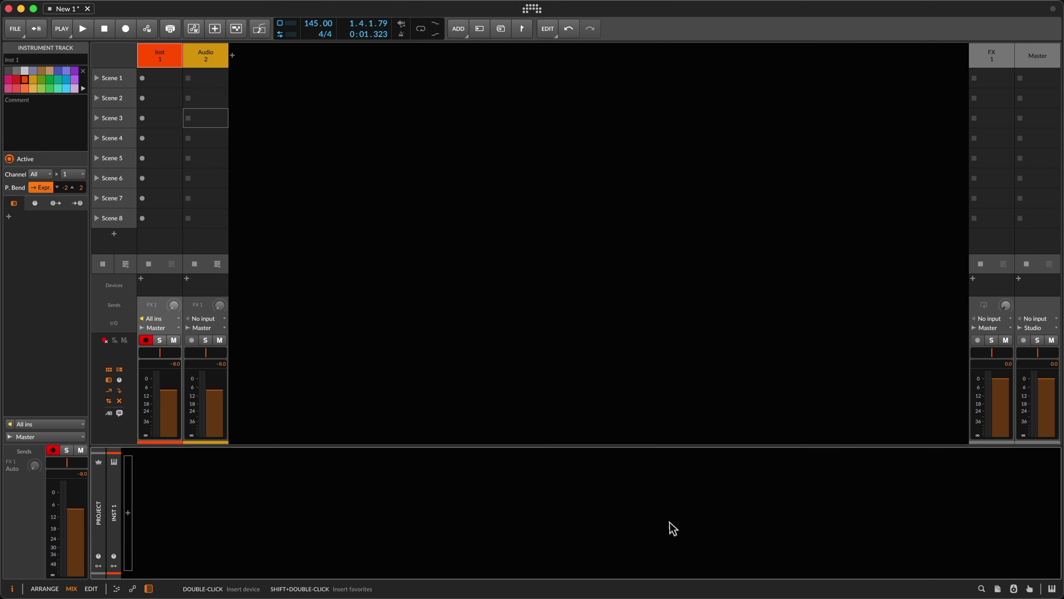
Reopen the device browser on the empty instrument track and show the Everything context with Any File Kind
double_click(670, 524)
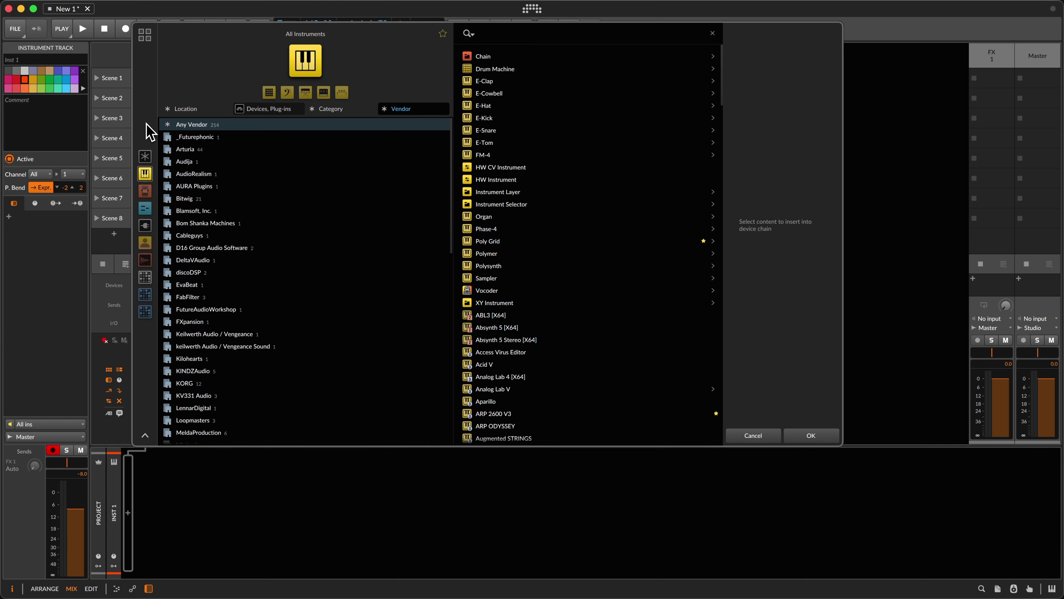
key("F1")
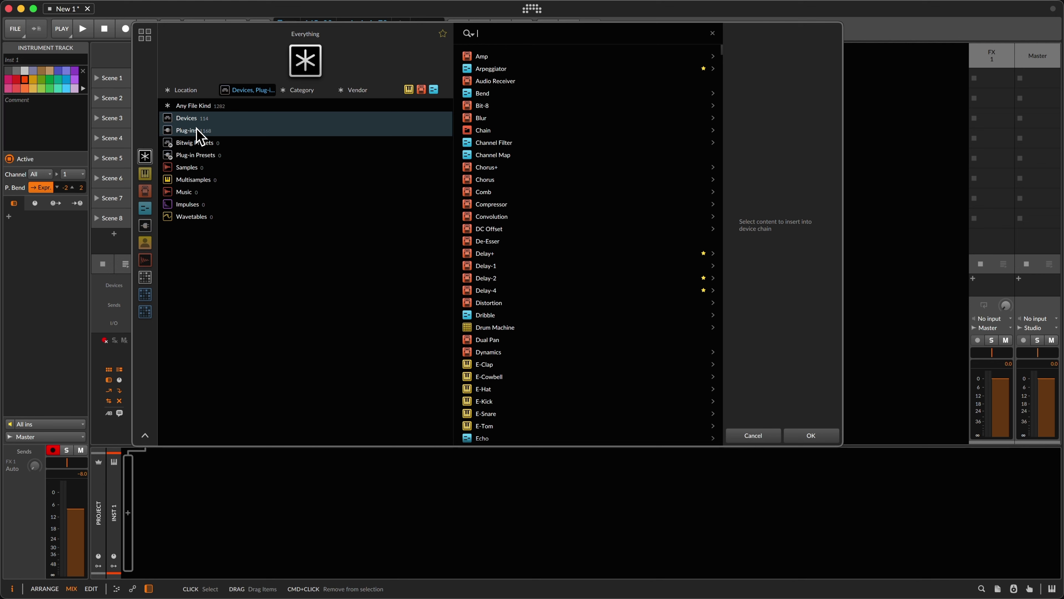
key("F1")
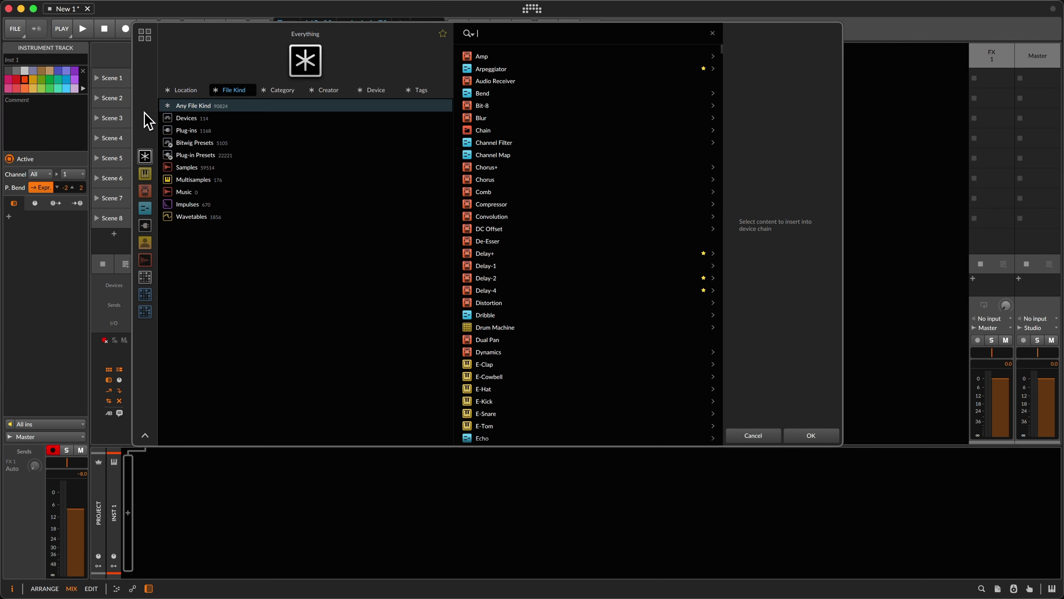
Switch the browser to the Plug-ins context and search for "ser"
key("F5")
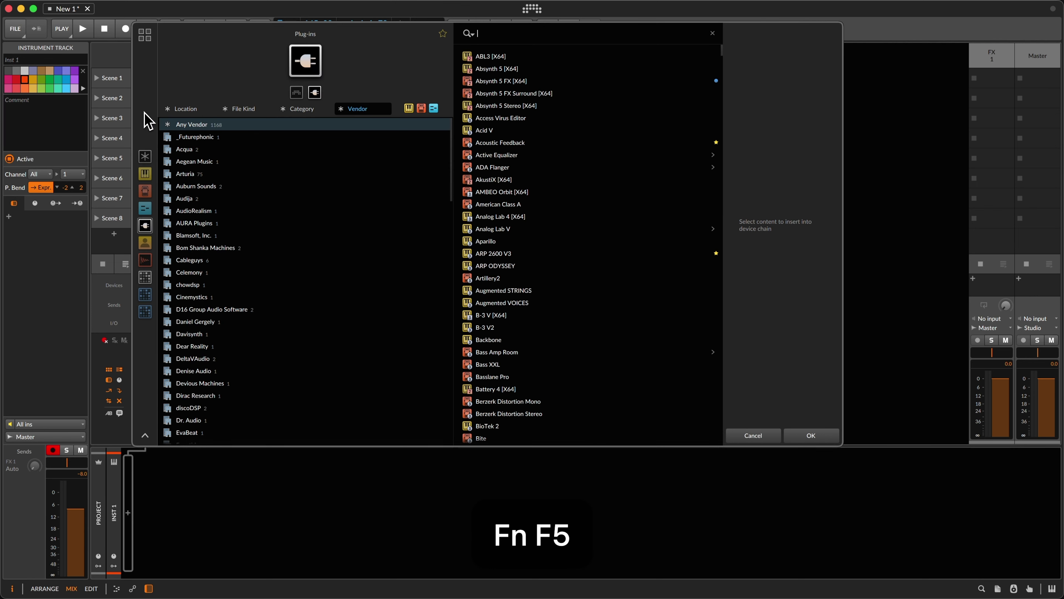
type("ser")
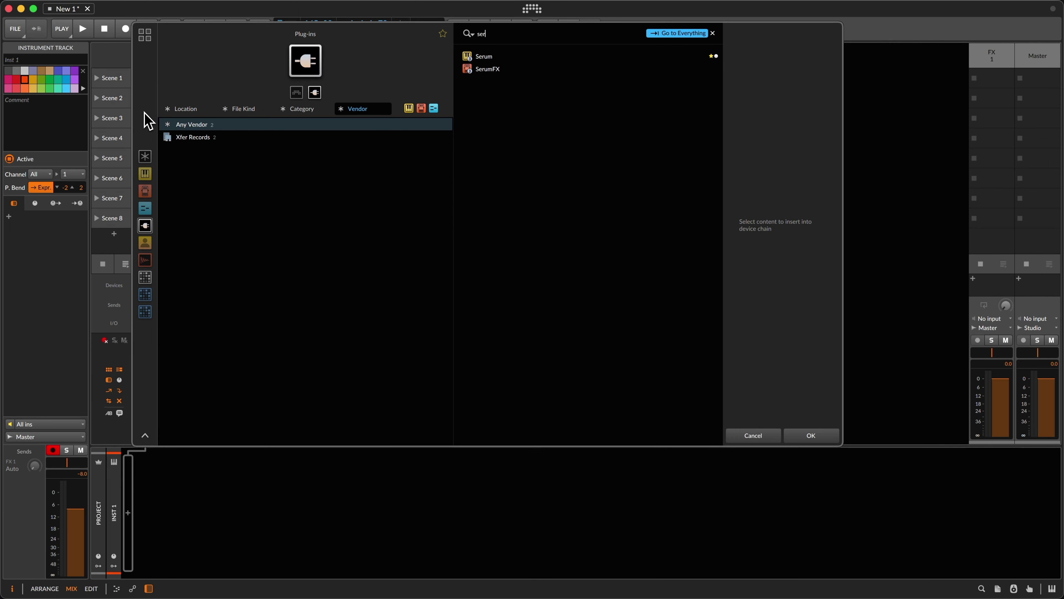
Clear the "ser" search and switch the browser to the Wavetable Synths context
key("BackSpace")
key("BackSpace")
key("BackSpace")
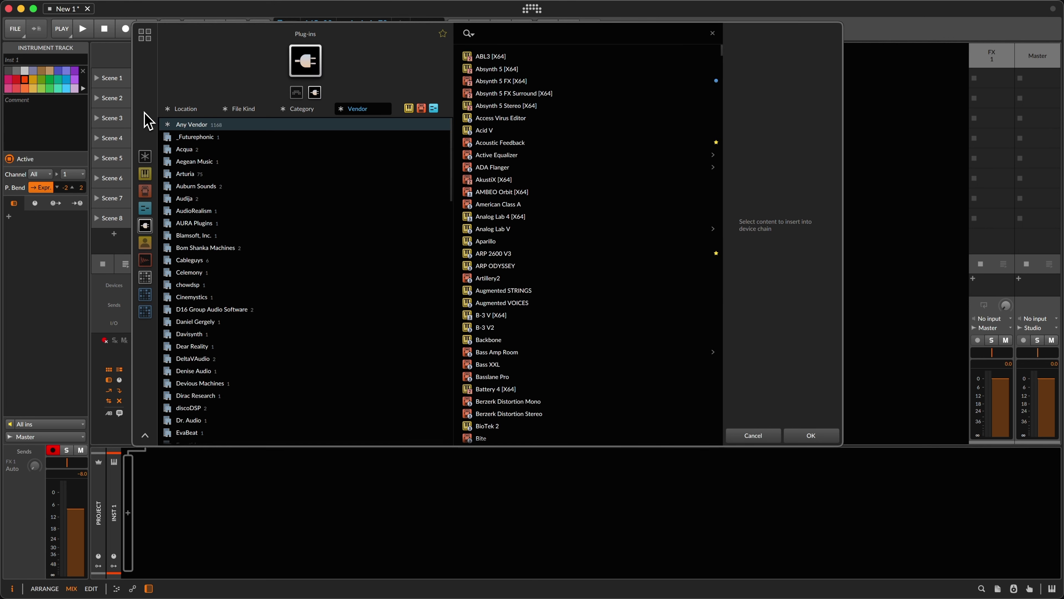
key("F8")
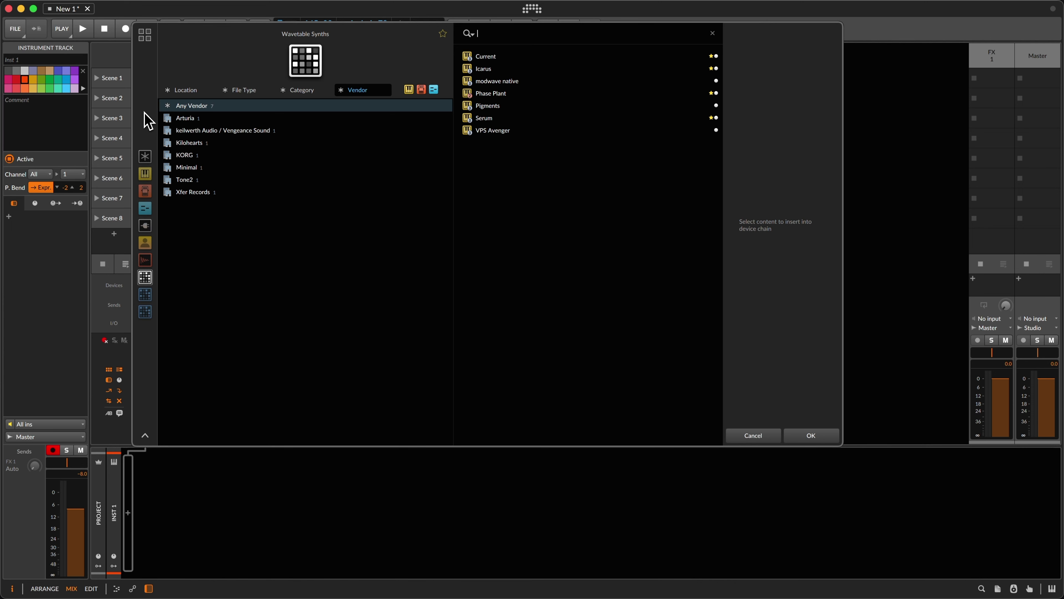
Browse up and down the Wavetable Synths results with live preview, ending on Phase Plant
key("Down")
key("Down")
key("Down")
key("Down")
key("Down")
key("Down")
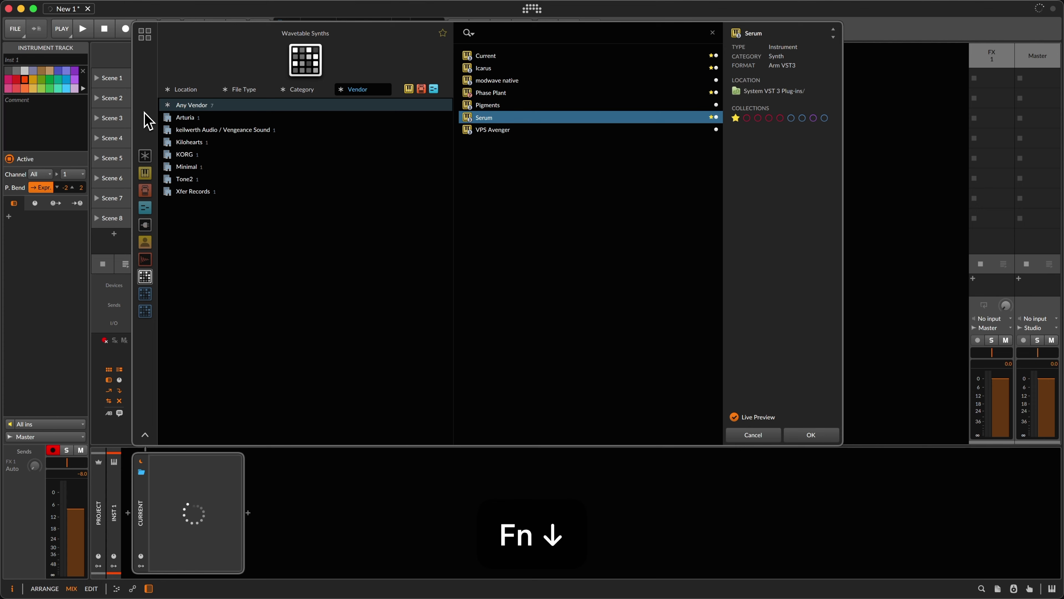
key("Up")
key("Up")
key("Up")
key("Up")
key("Up")
key("Down")
key("Down")
key("Down")
key("Down")
key("Down")
key("Down")
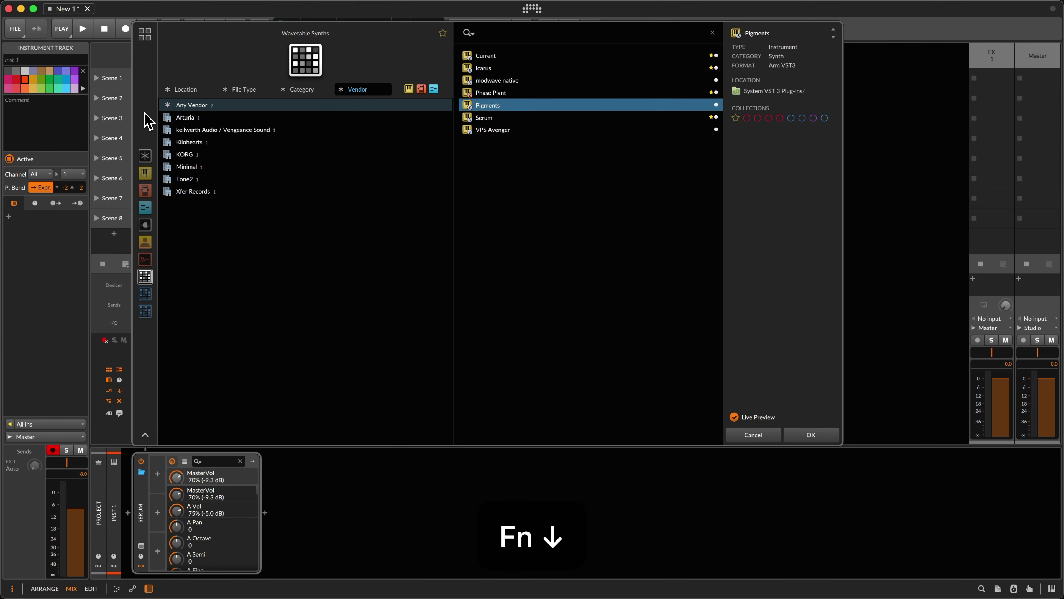
key("Up")
key("Up")
key("Up")
key("Up")
key("Up")
key("Up")
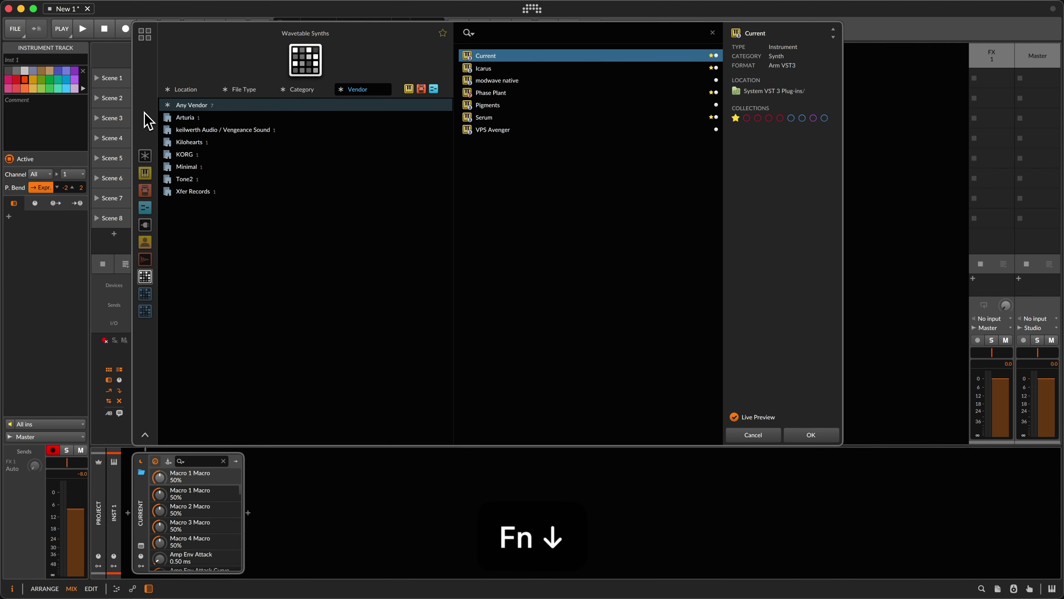
key("Down")
key("Down")
key("Down")
key("Down")
key("Down")
key("Down")
key("Up")
key("Up")
key("Up")
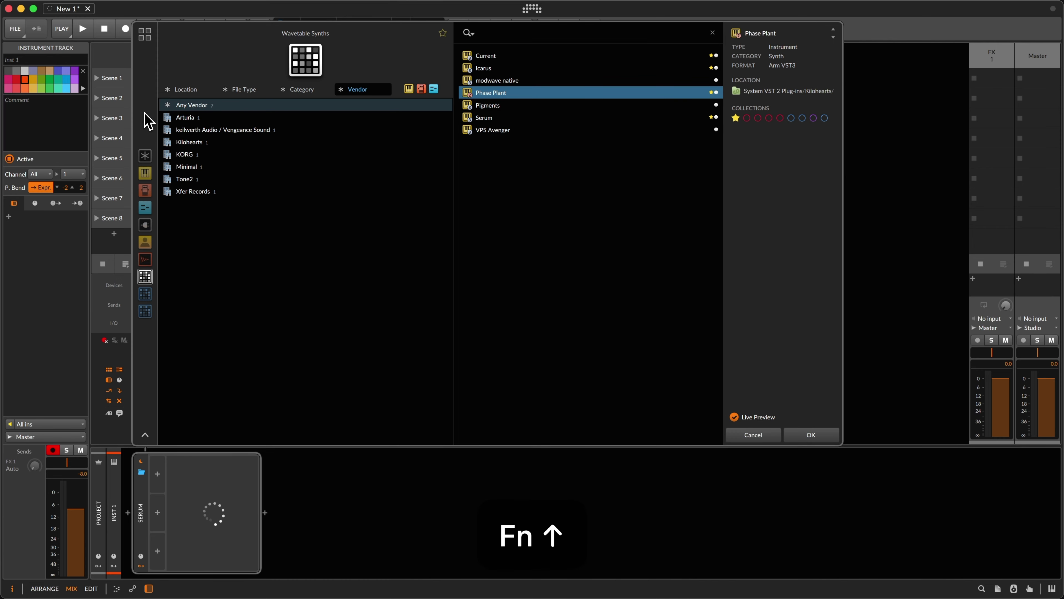
Insert Phase Plant, close its plug-in window, and delete it from the instrument track
key("Return")
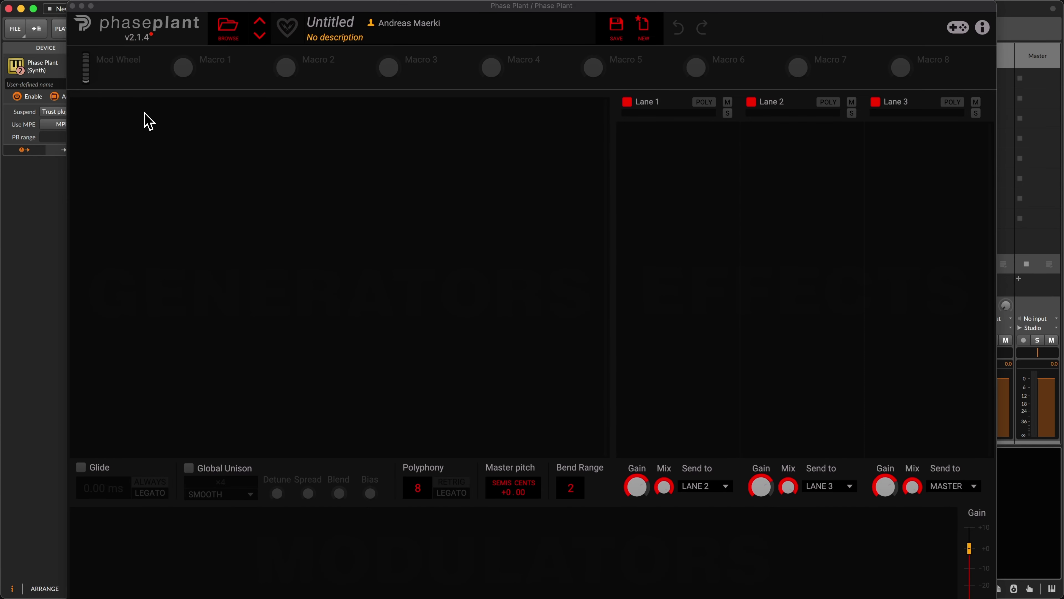
key("super+w")
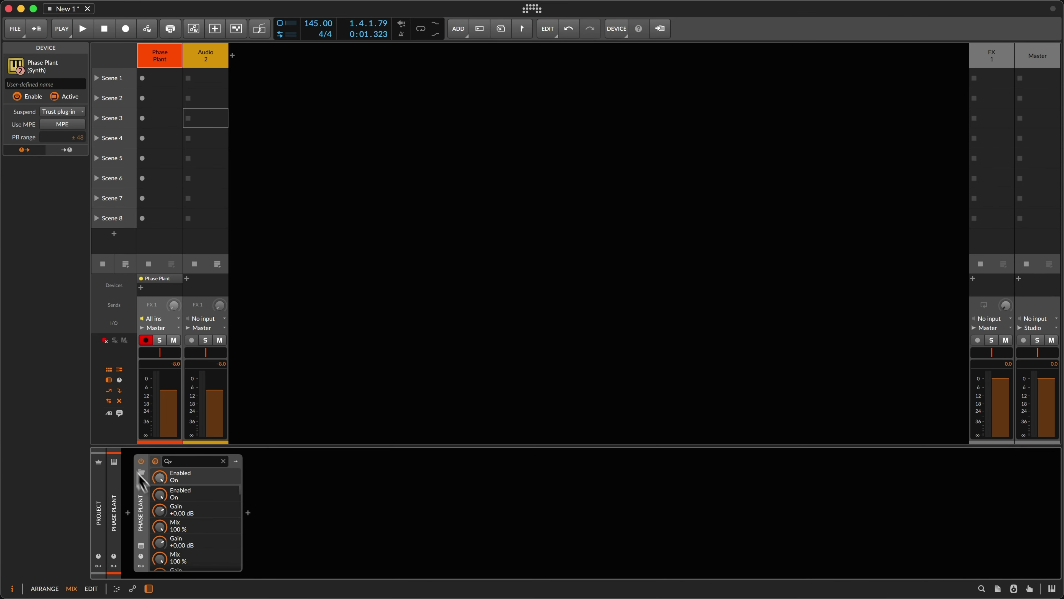
key("BackSpace")
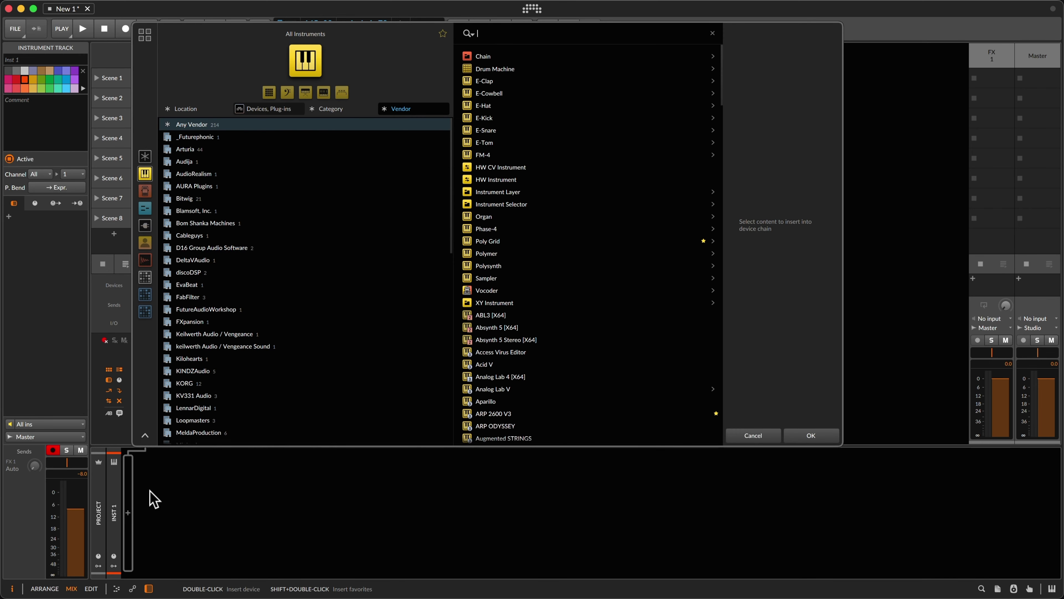
left_click(742, 436)
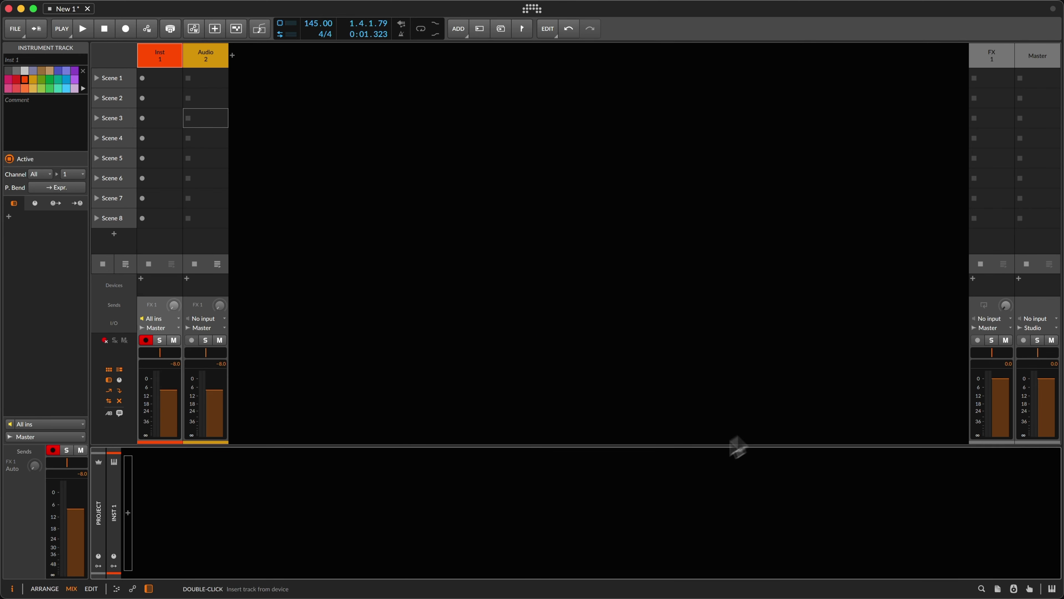
Insert Serum from the Wavetable Synths context on the instrument track, and delete it again
double_click(486, 505)
key("F8")
key("Down")
key("Down")
key("Down")
key("Down")
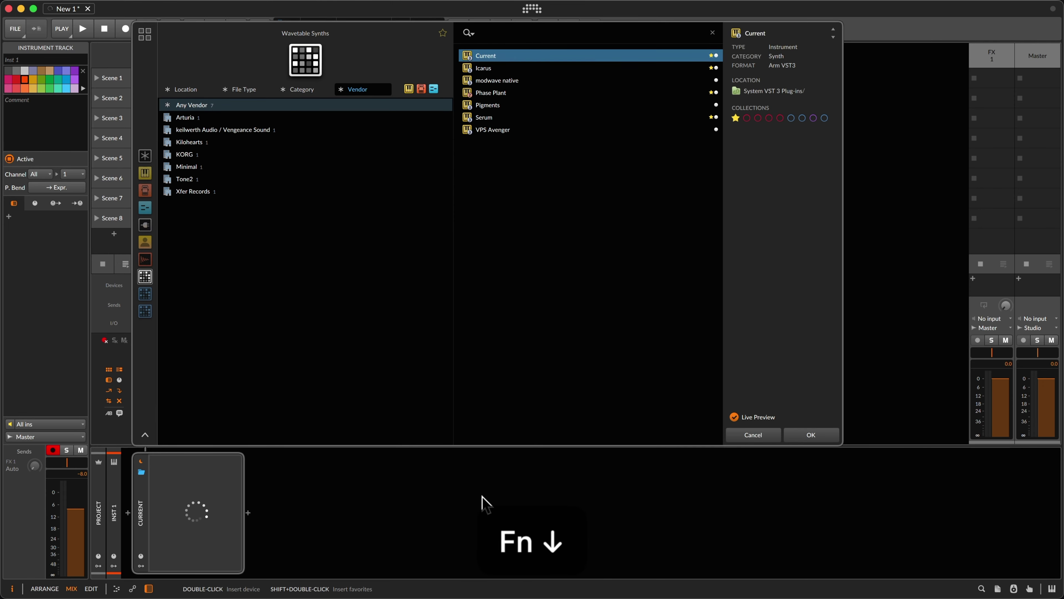
key("Return")
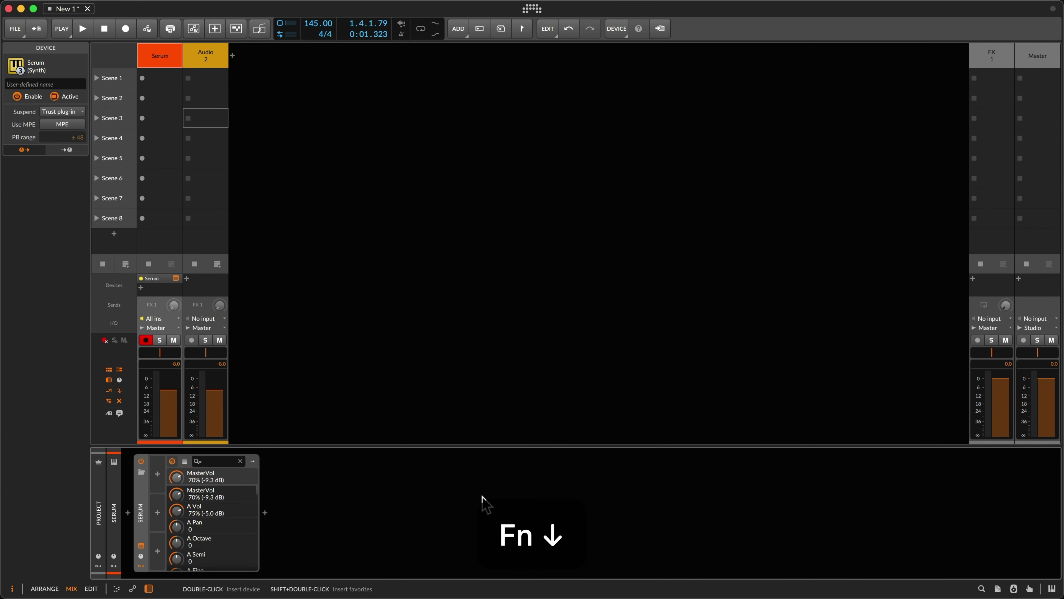
key("BackSpace")
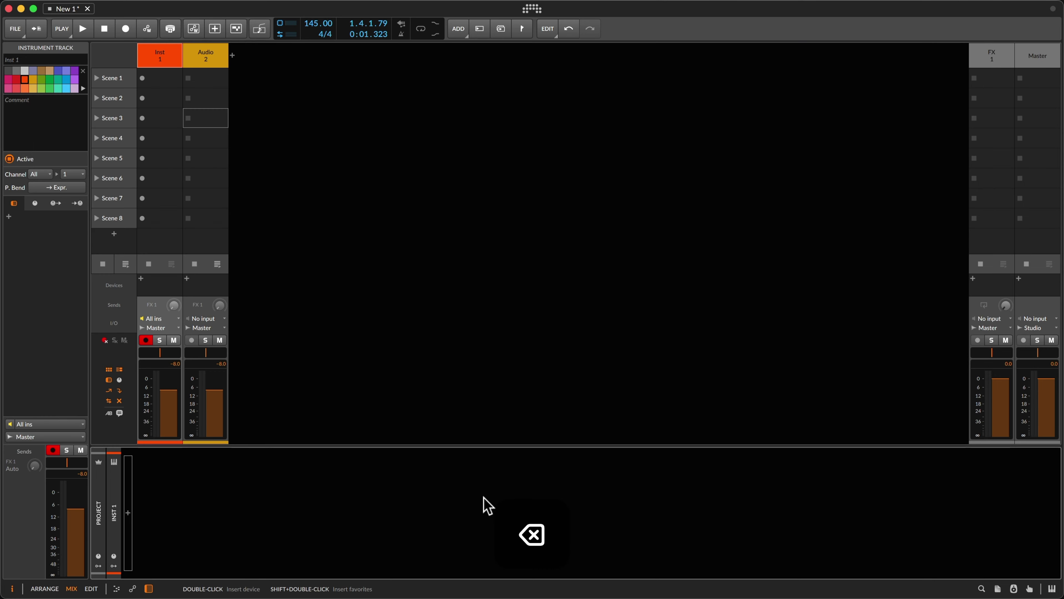
Reopen the device browser in All Instruments and go through the vendor filter down to D16 Group Audio Software
double_click(445, 505)
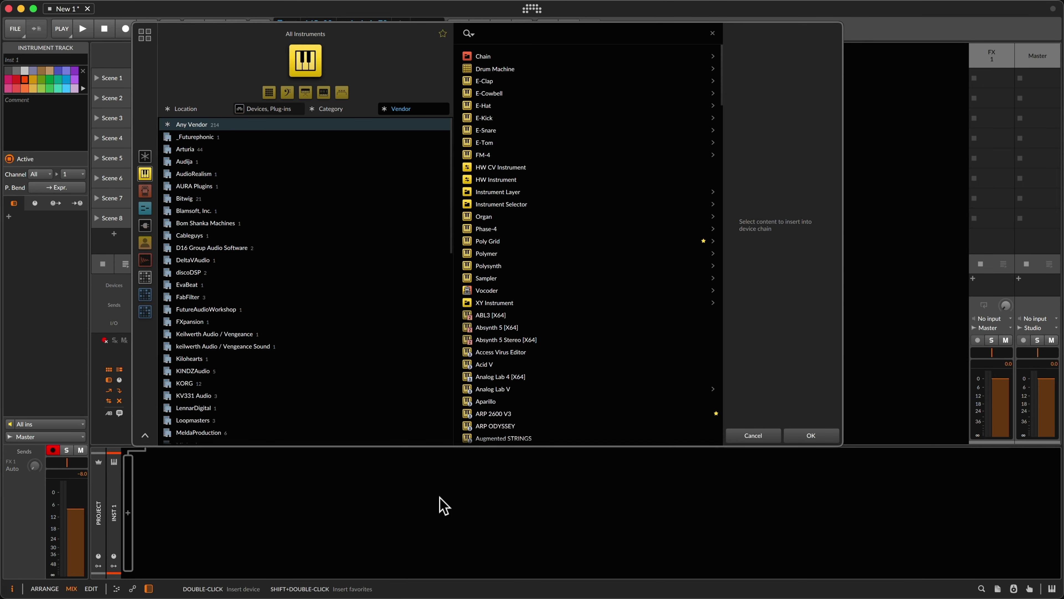
key("Home")
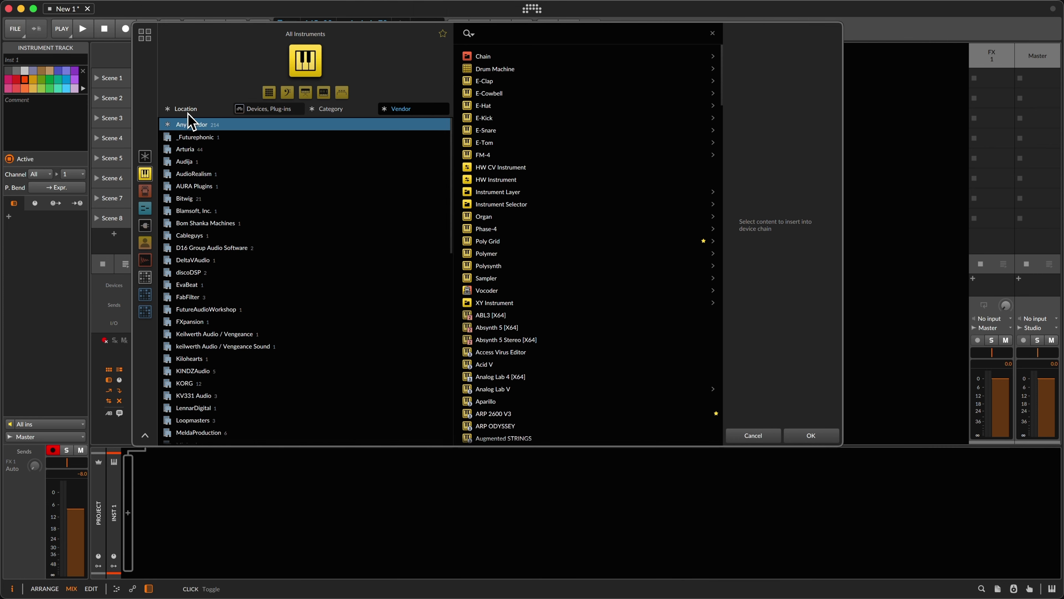
key("Down")
key("Down")
key("Down")
key("Up")
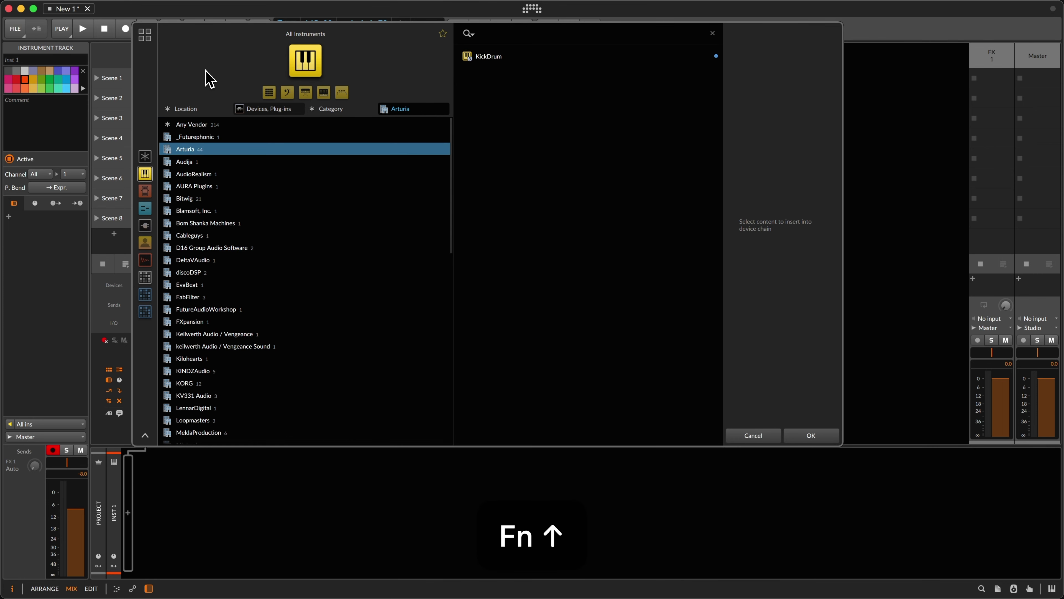
key("Up")
key("Down")
key("Down")
key("Down")
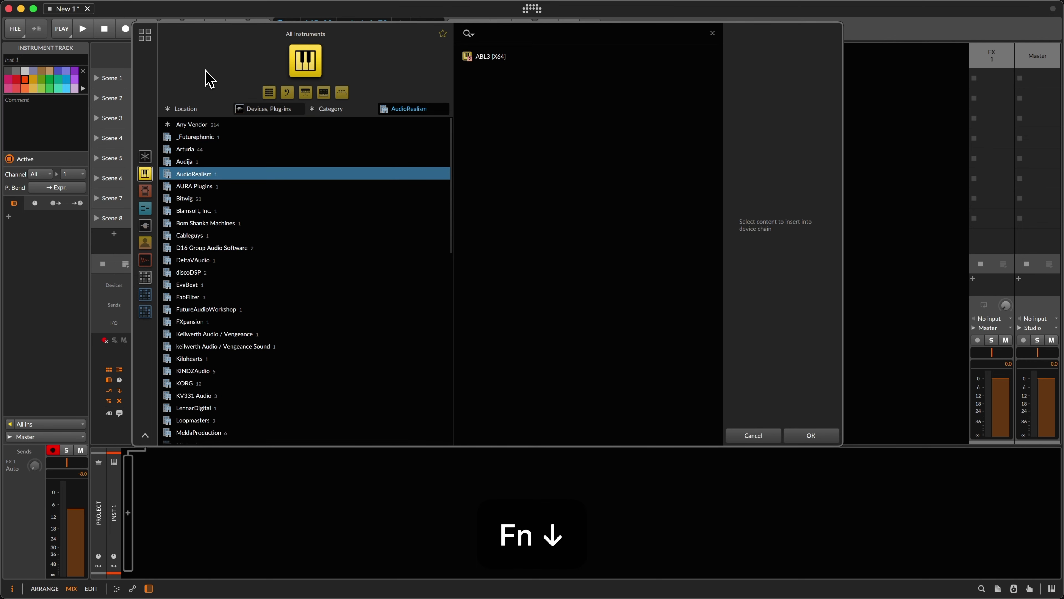
key("Down")
key("Down")
key("Down")
key("Down")
key("Up")
key("Up")
key("Down")
key("Down")
key("Down")
key("Down")
key("Down")
key("Up")
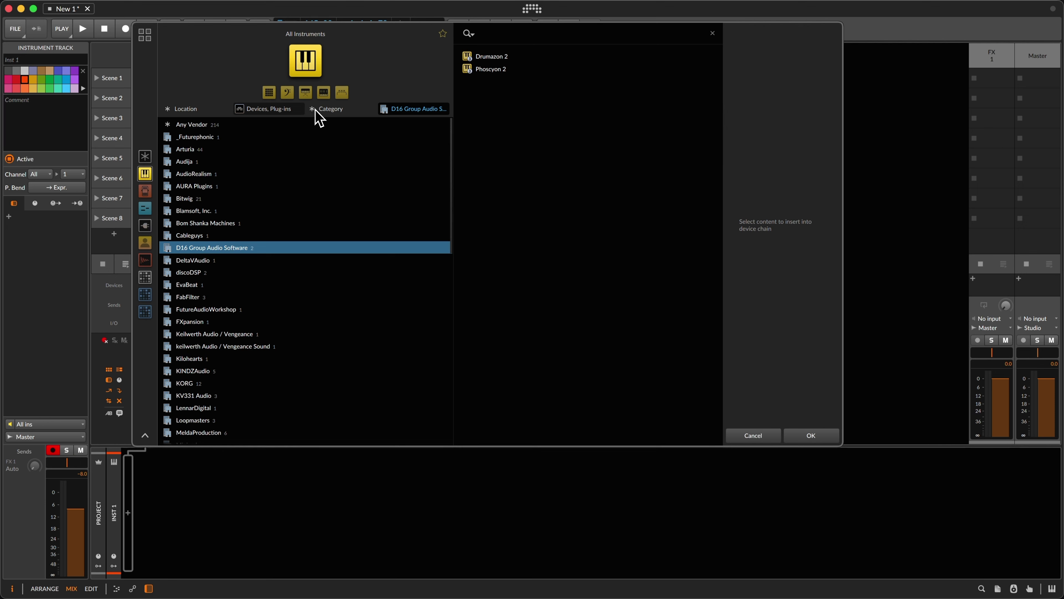
Review the location, category and file kind filters for the D16 Group Audio Software instruments and cancel the browser
key("Tab")
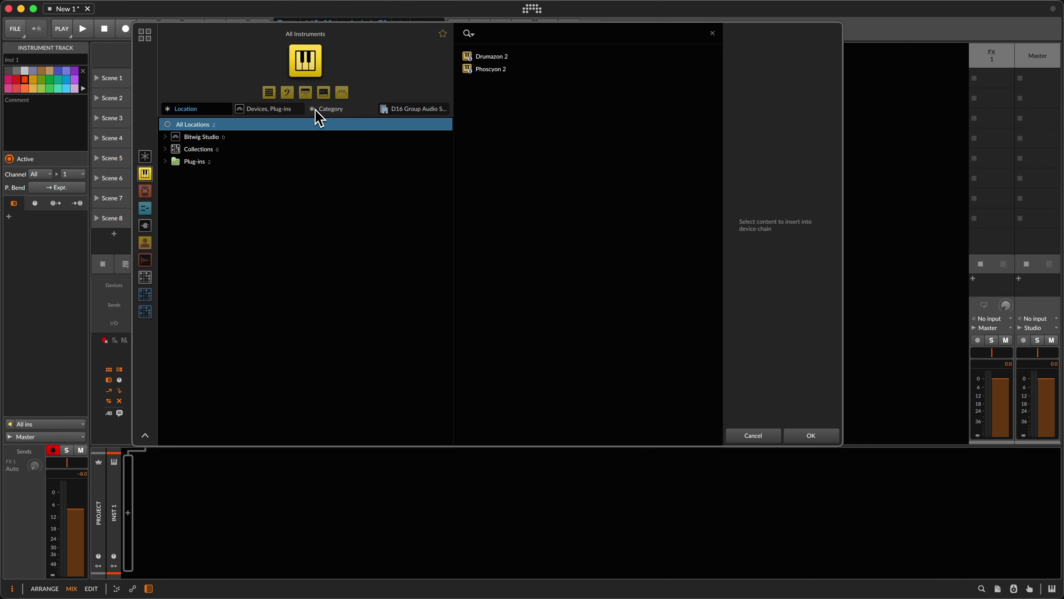
left_click(316, 111)
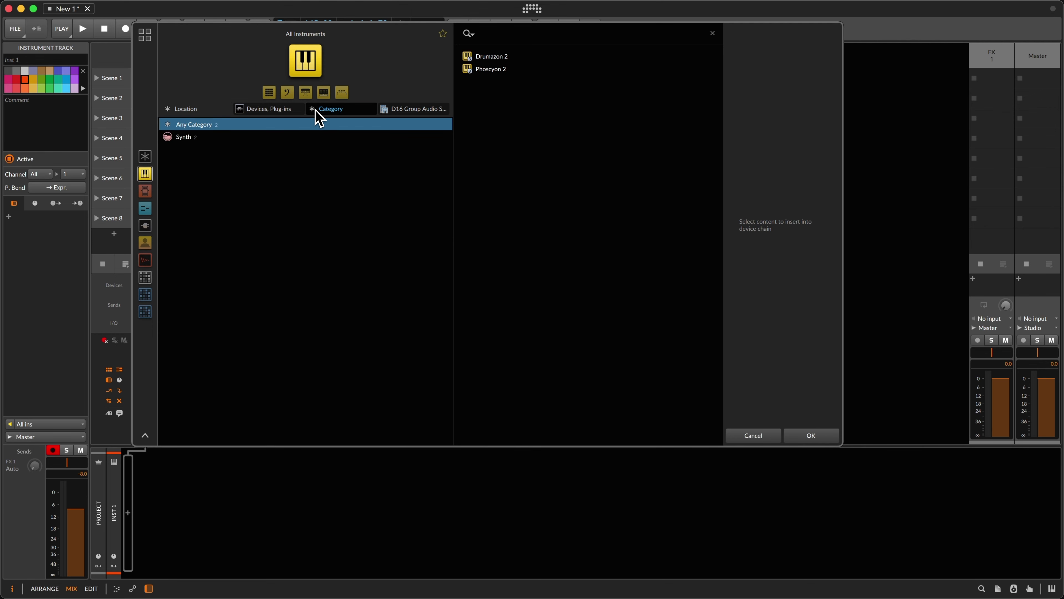
key("shift+Tab")
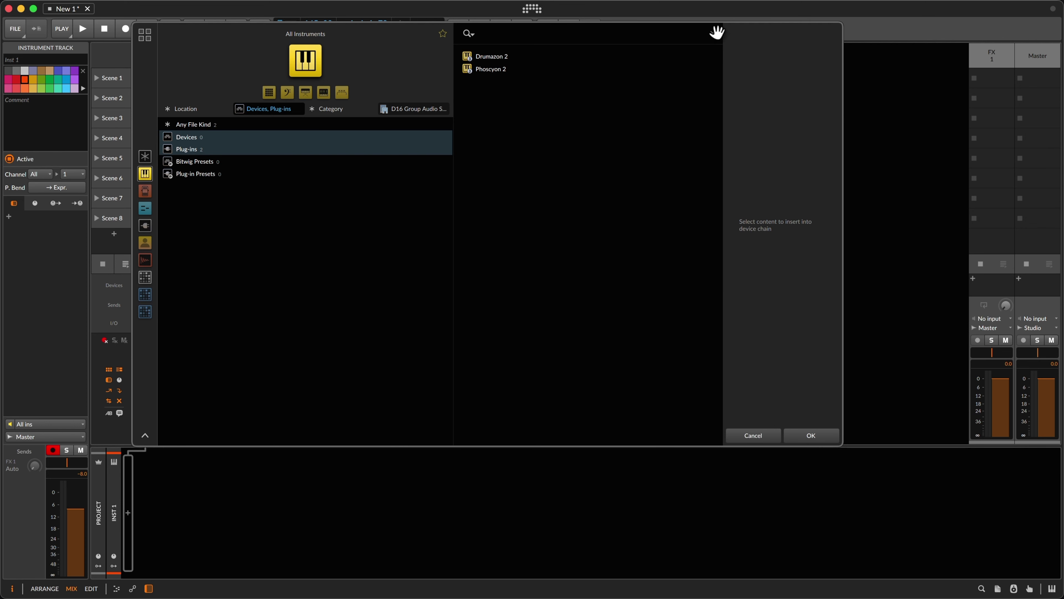
left_click(731, 439)
Open the device browser on the empty track, show the presets for Drum Machine, and discard that selection
double_click(591, 509)
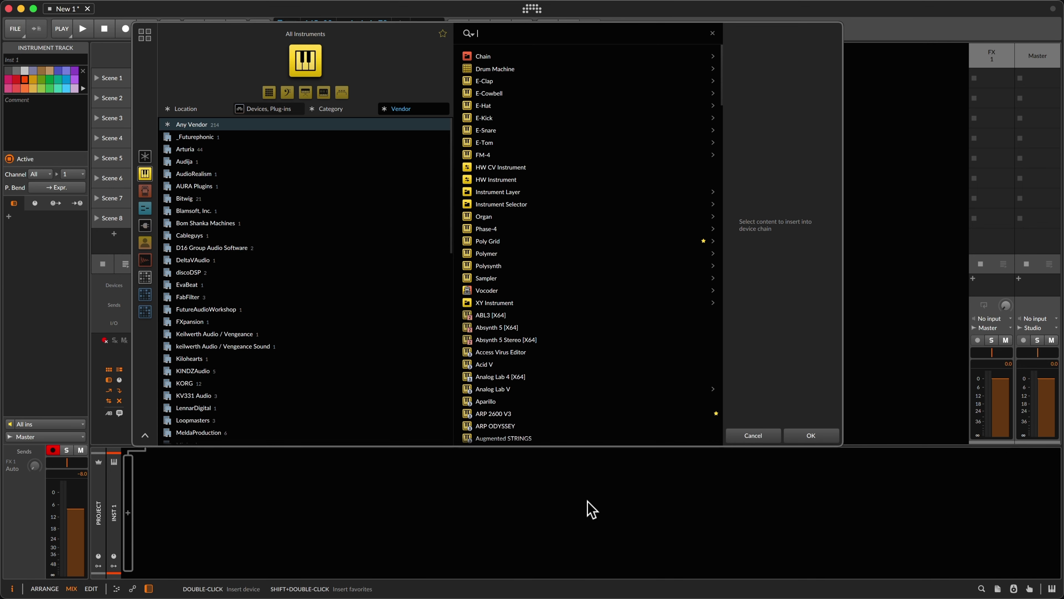
key("Down")
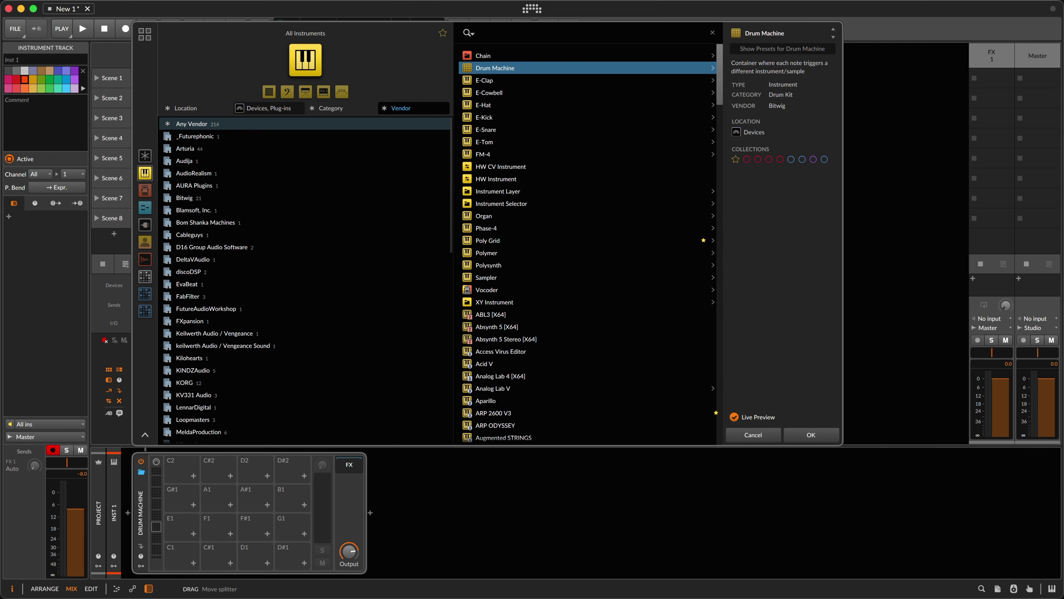
left_click(715, 71)
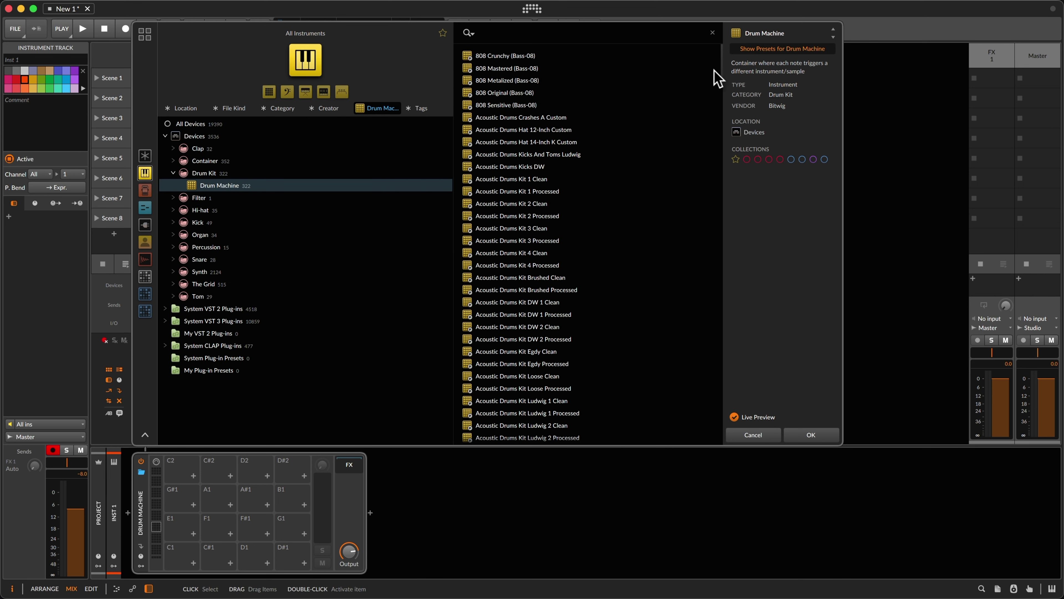
left_click(250, 187)
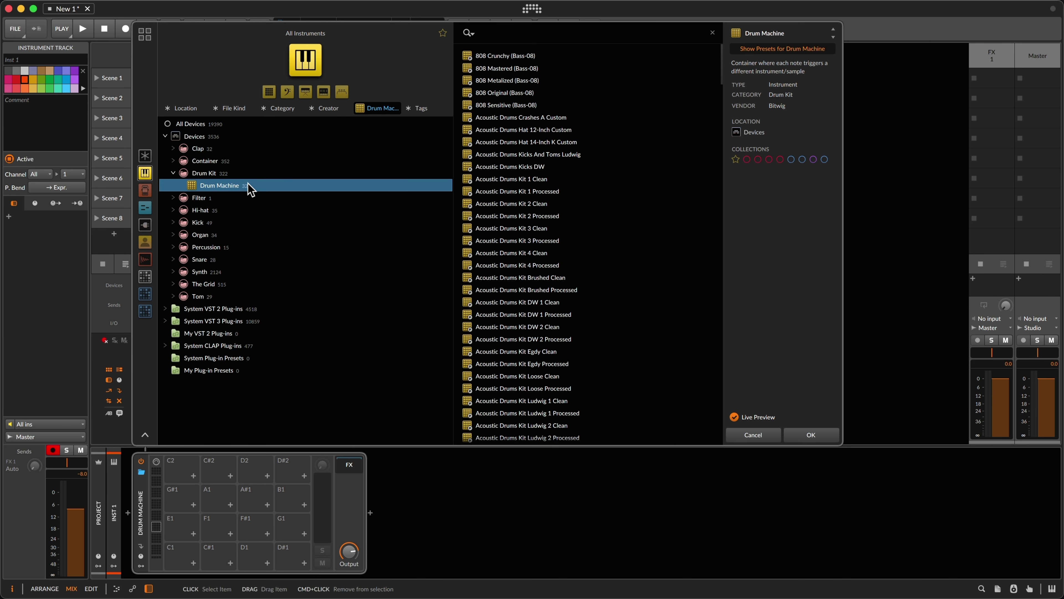
key("BackSpace")
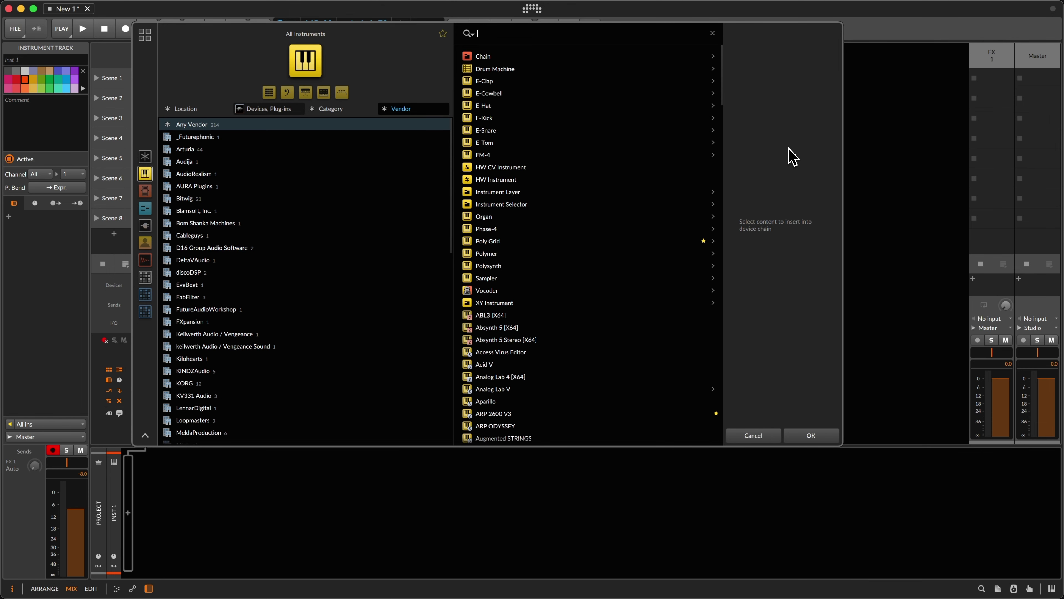
Show the presets for Drum Machine, restrict them to My Library, and insert the preset "Ose" on the instrument track
key("Down")
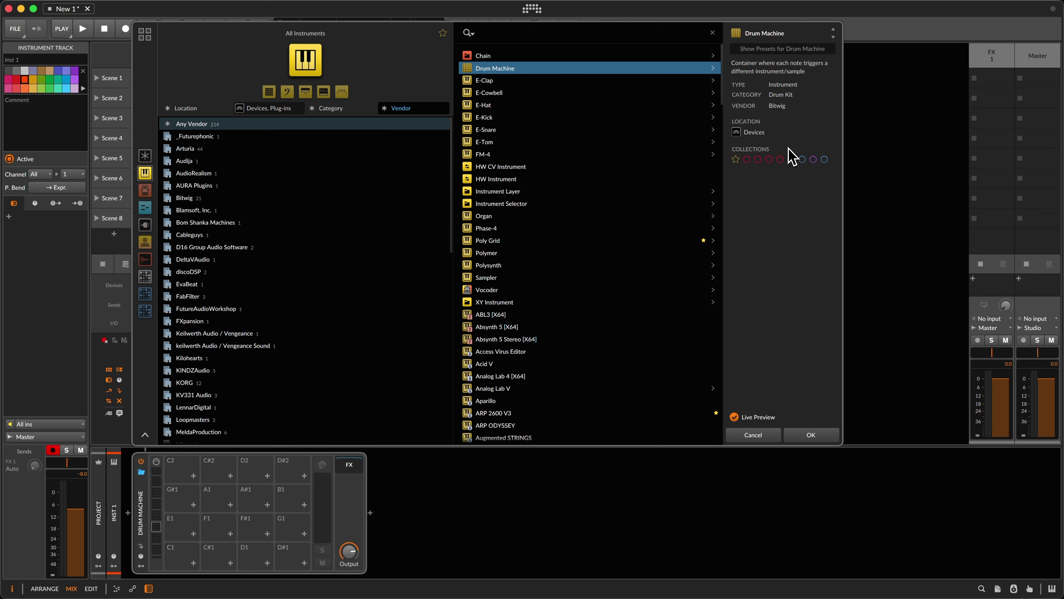
key("ctrl+alt+super+p")
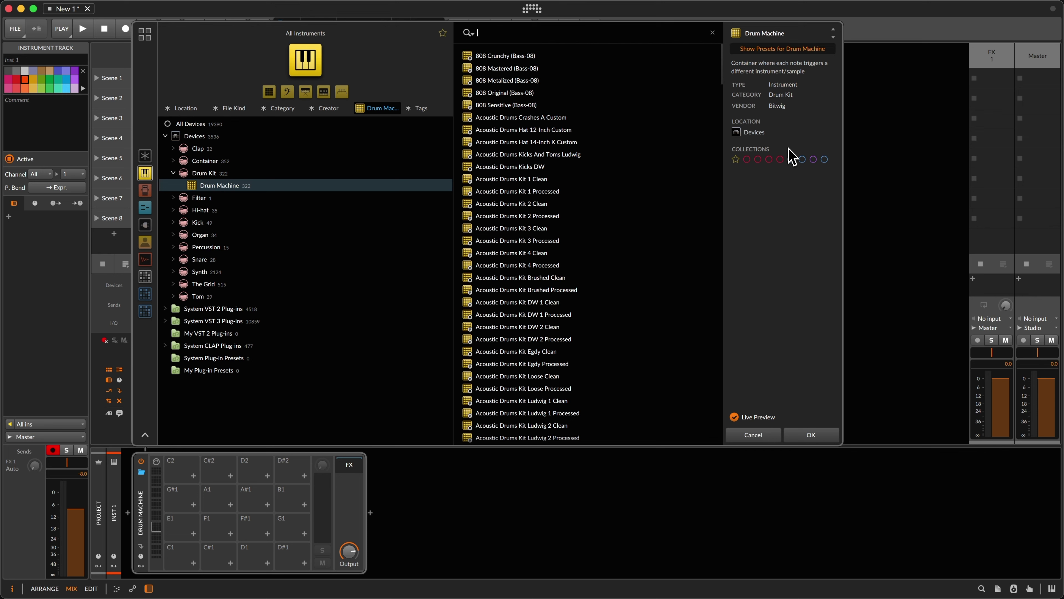
key("F6")
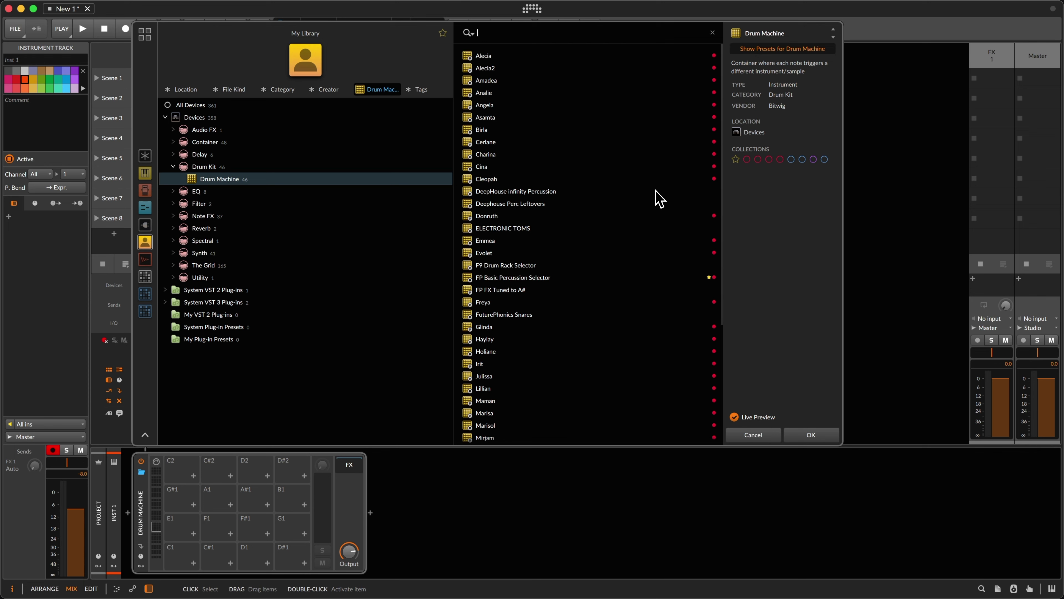
scroll(597, 106, "down", 5)
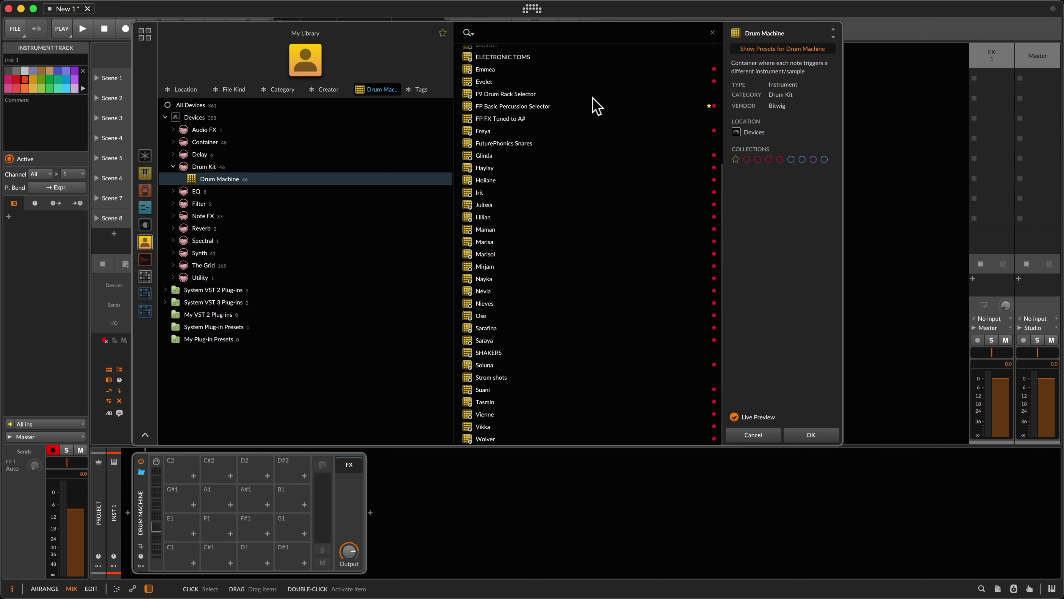
left_click(515, 316)
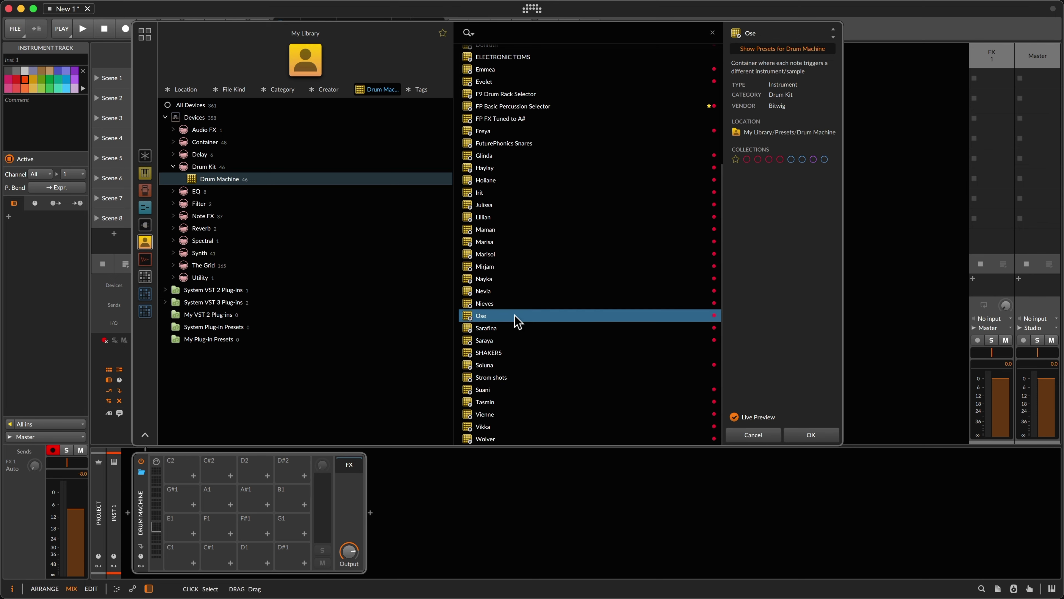
double_click(515, 316)
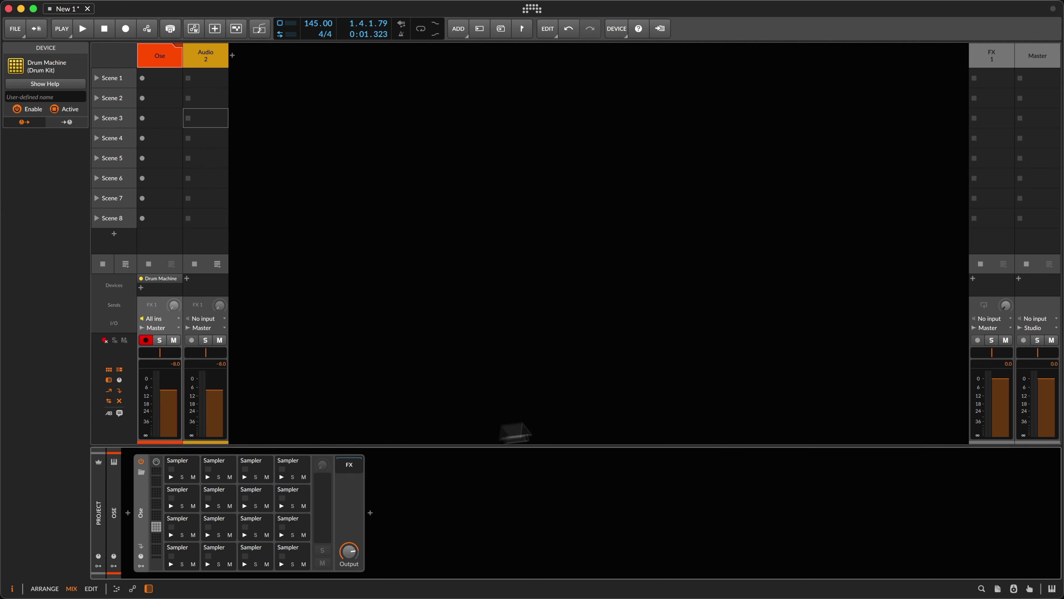
Search for "eq" among the audio effects and insert EQ+ after the drum machine
double_click(516, 508)
type("eq")
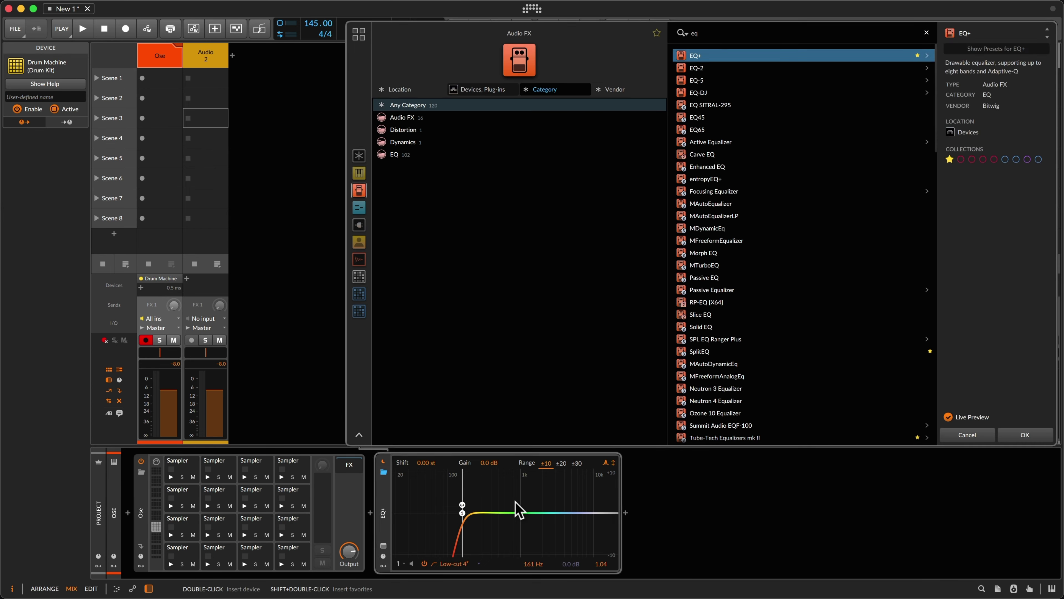
key("Return")
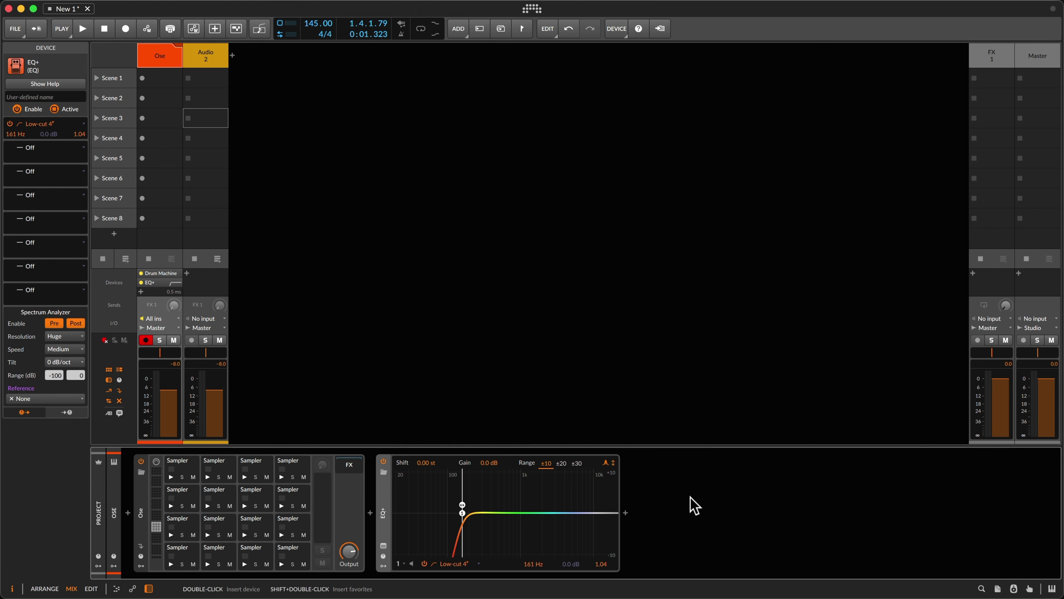
Search for "delay" among the audio effects and insert Delay+ after EQ+ in the device chain
double_click(716, 496)
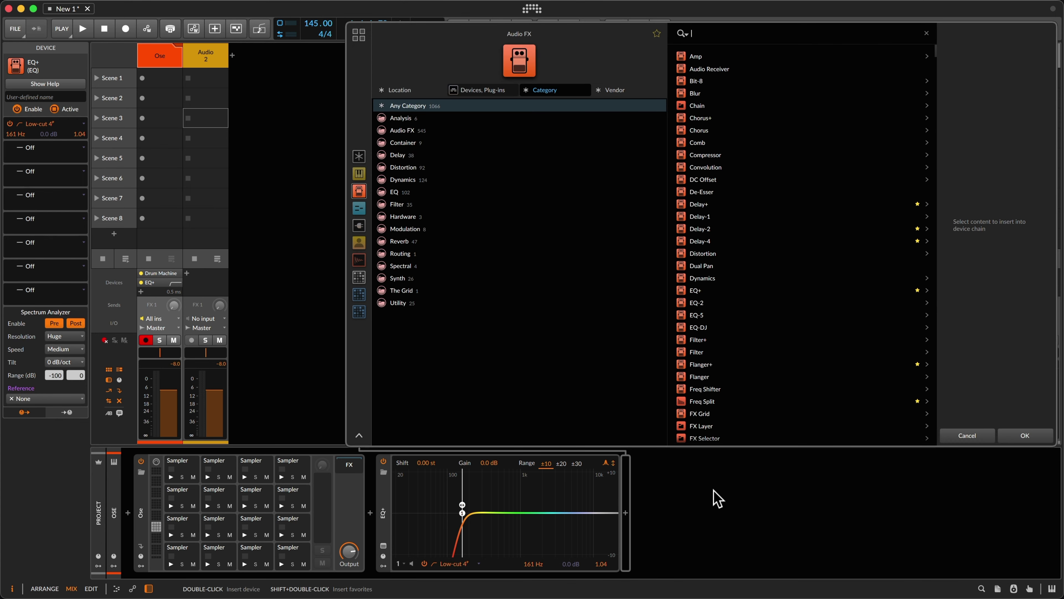
type("delay")
key("Return")
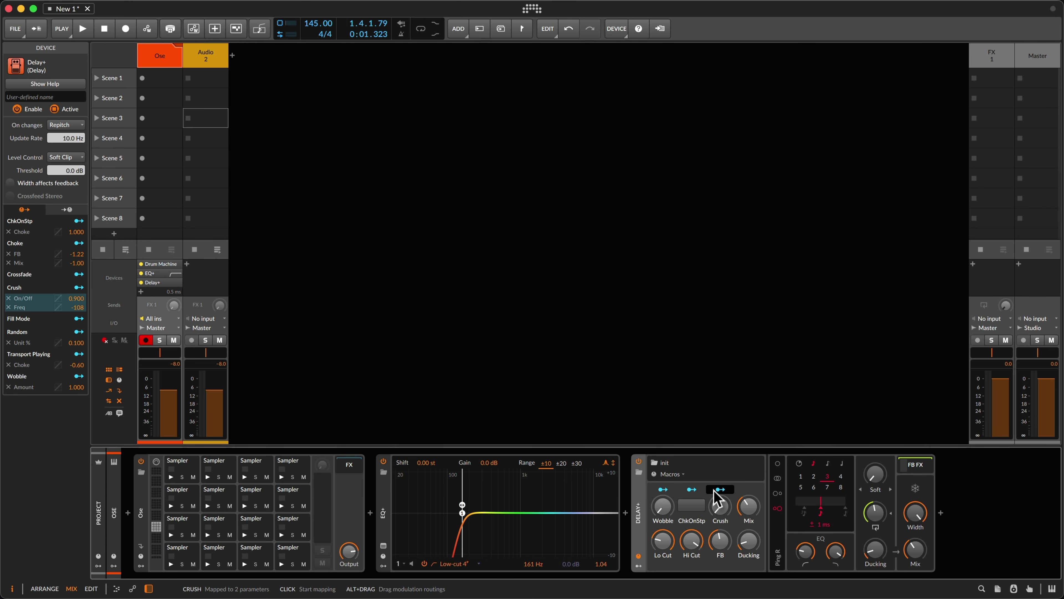
Lower the EQ+ low-cut frequency to about 71.8 Hz and review the device's default preset options
left_click_drag(456, 520, 417, 509)
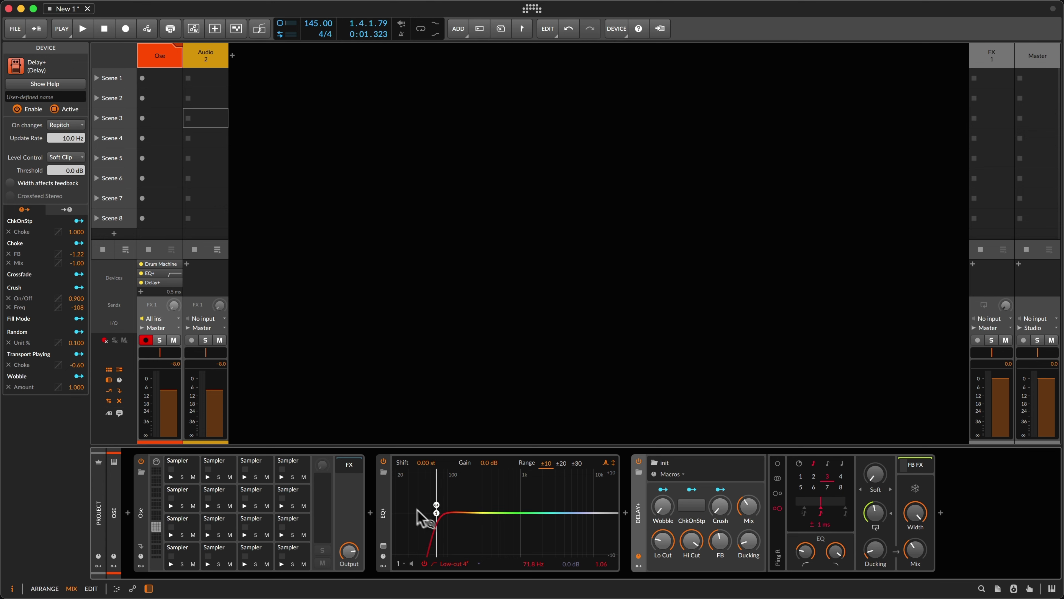
right_click(392, 508)
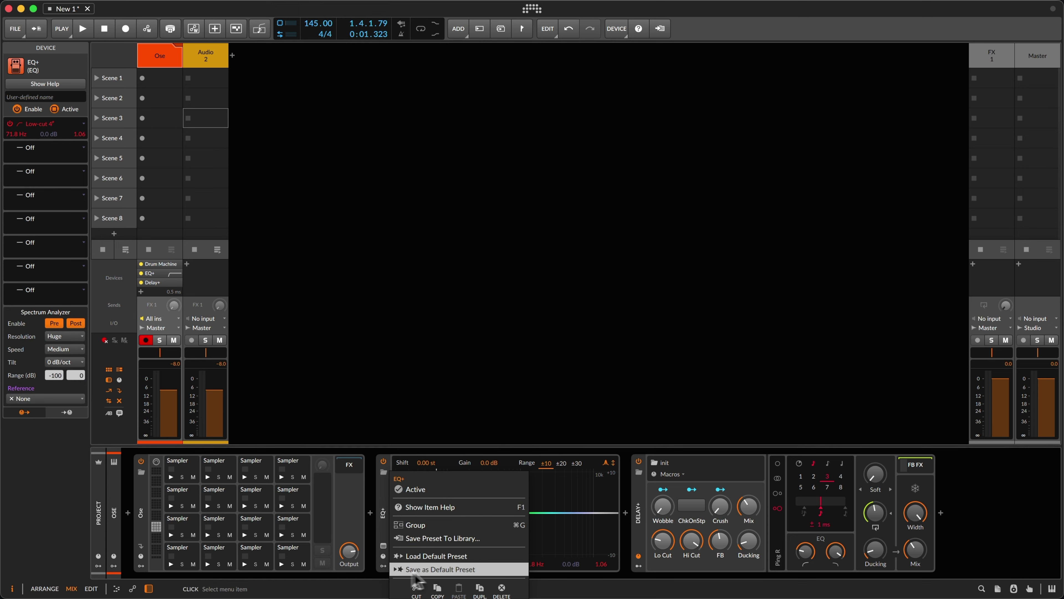
left_click(809, 562)
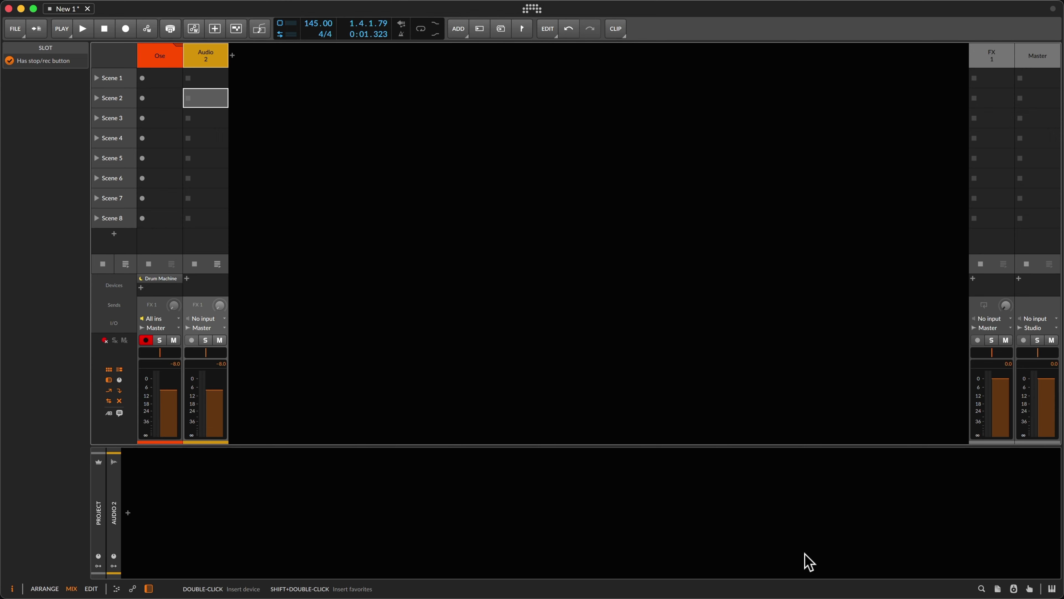
Browse the SmpleLibs sound content for the Scene 2 slot of the Audio 2 track and cancel the browser
double_click(224, 104)
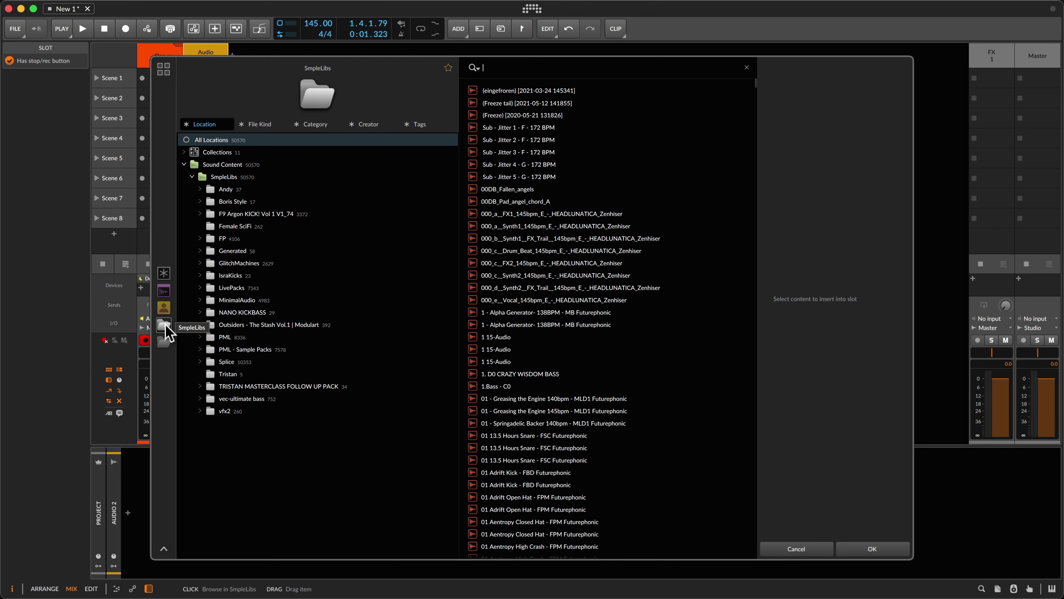
left_click(808, 548)
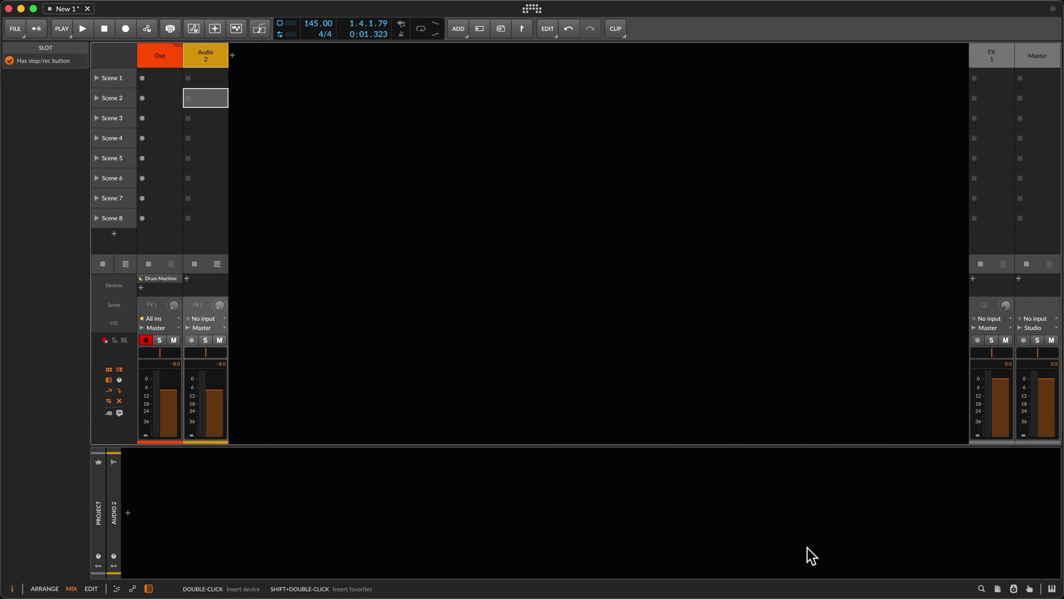